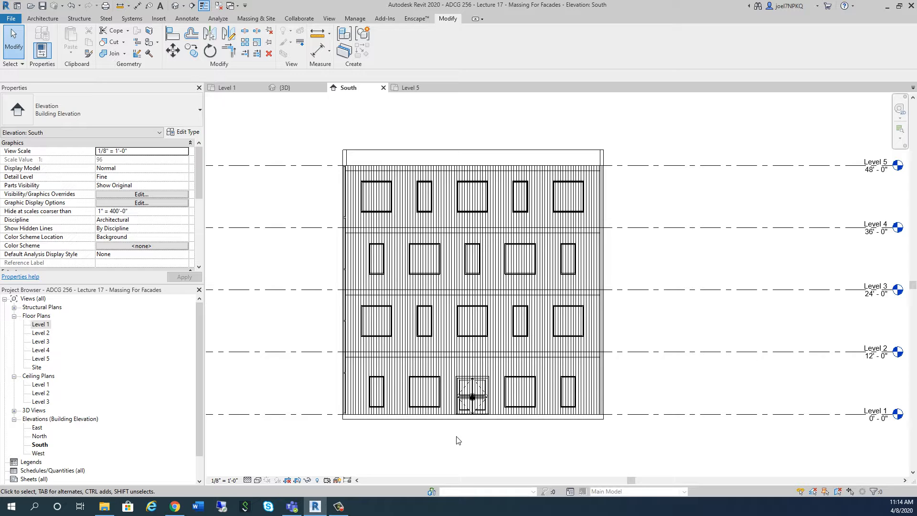
Step: Open the wavy facade mass for in-place editing in the 3D view and set the visual style to Hidden Line
scroll(432, 159, "up", 2)
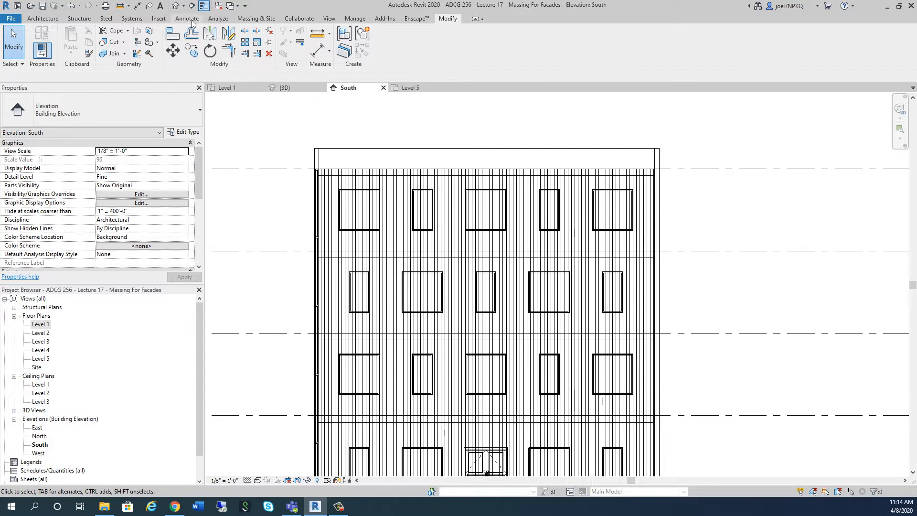
key("ctrl+Tab")
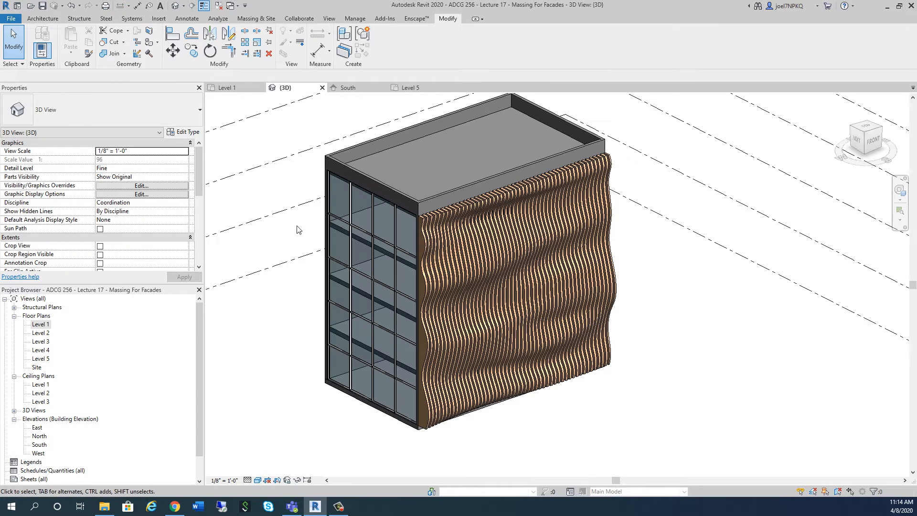
left_click(423, 318)
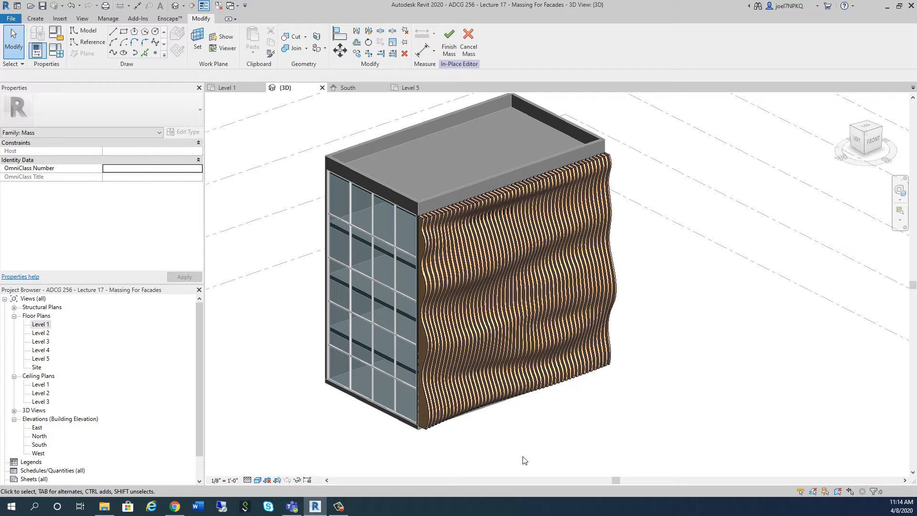
key("h")
key("l")
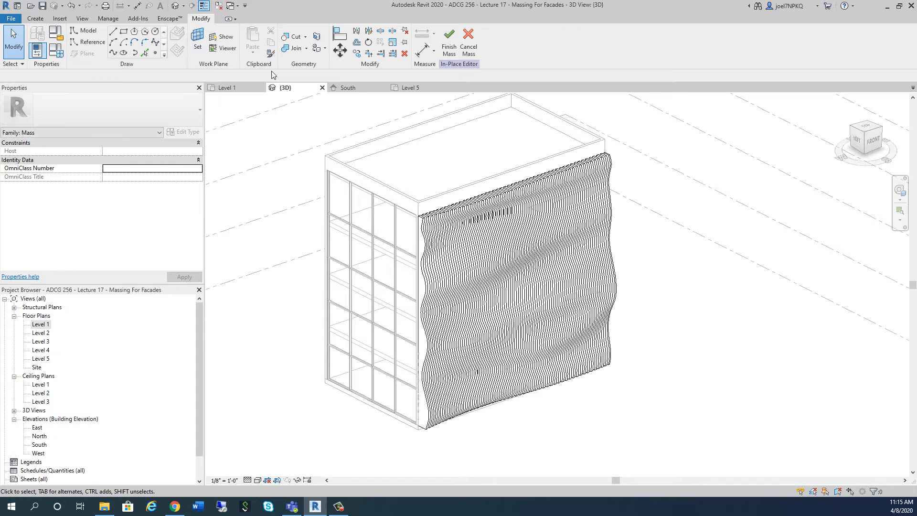
Step: Show the work plane in the 3D view and set it to Reference Plane : Building Face
left_click(231, 37)
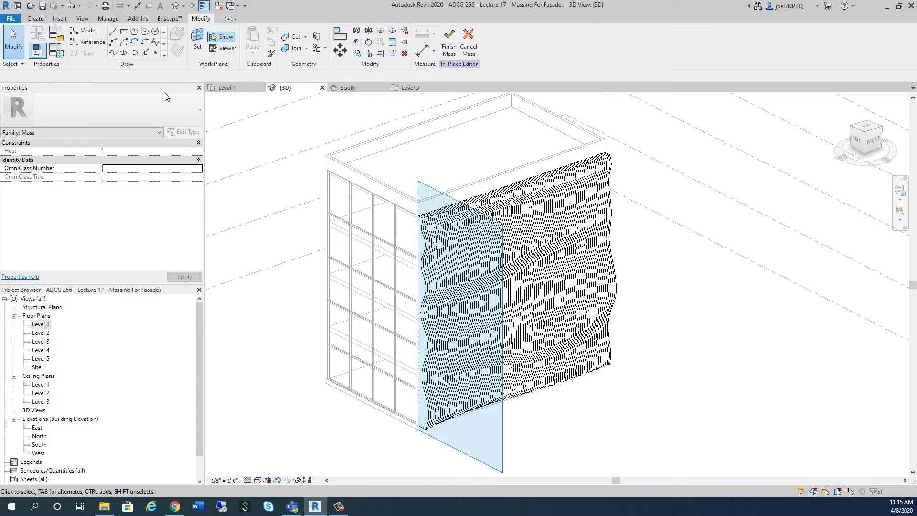
left_click(198, 41)
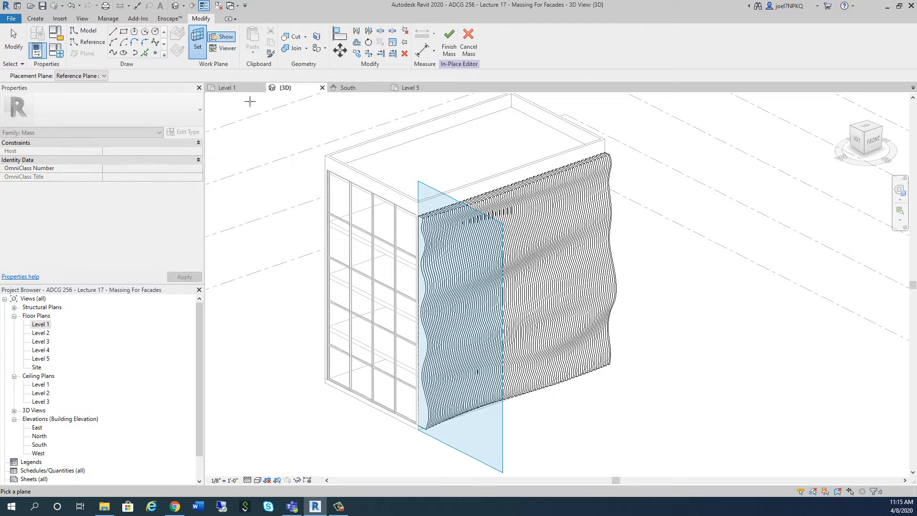
left_click(104, 76)
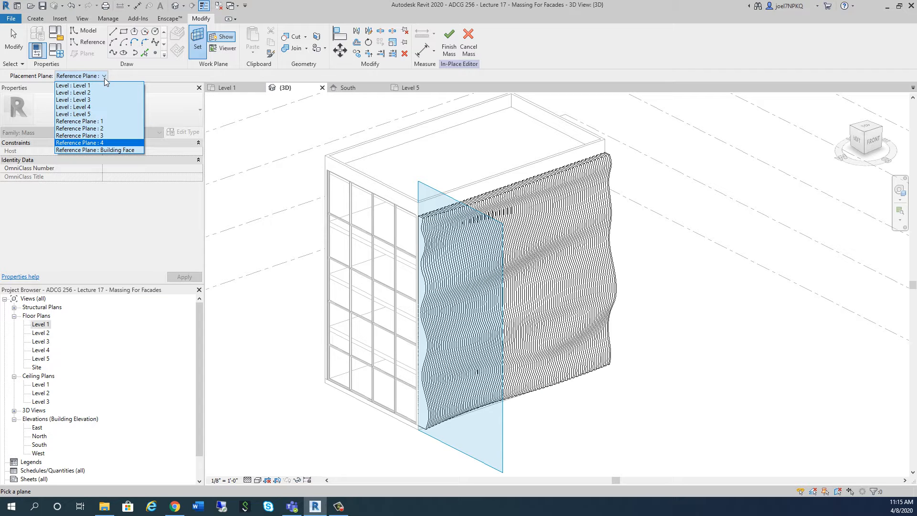
left_click(122, 150)
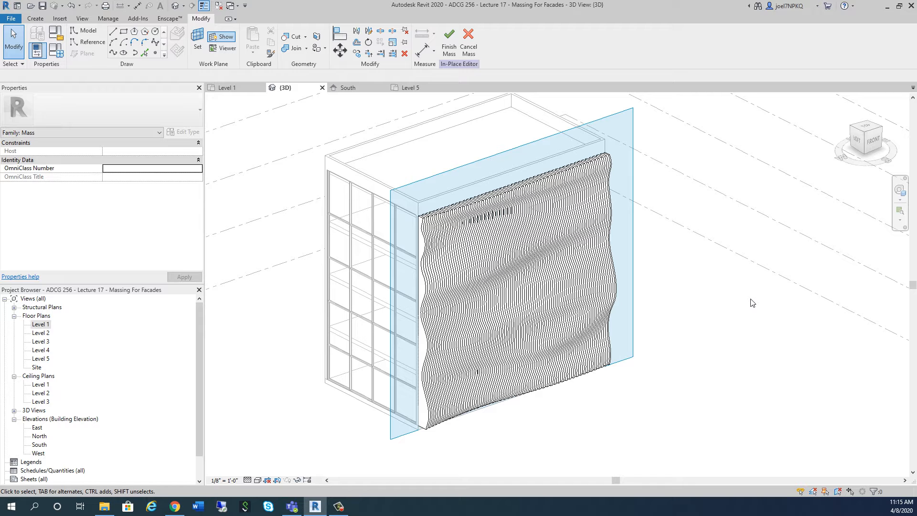
Step: In the South elevation, specify Reference Plane : Building Face as the work plane by name
left_click(359, 87)
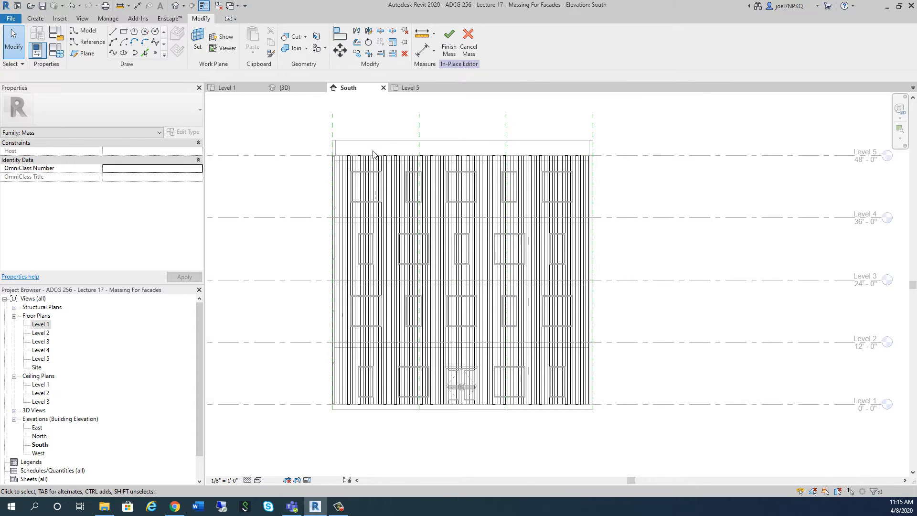
scroll(375, 154, "up", 3)
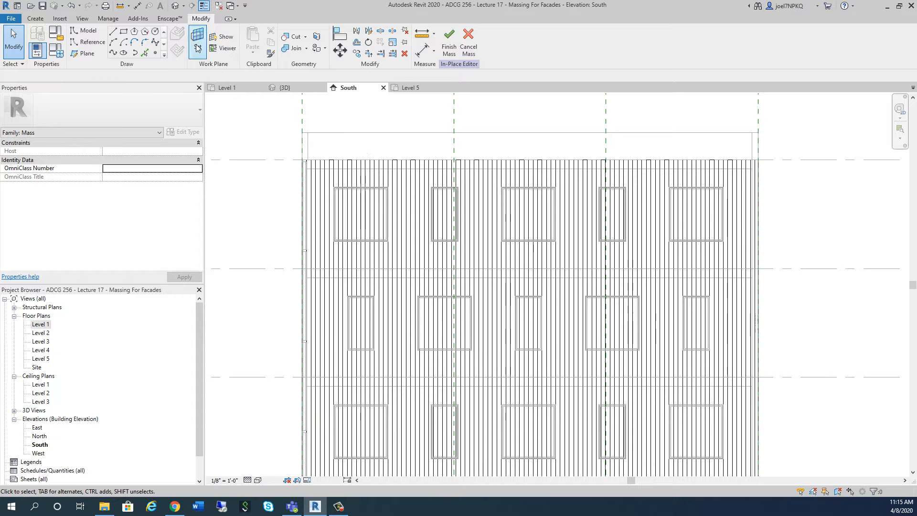
left_click(197, 47)
left_click(537, 253)
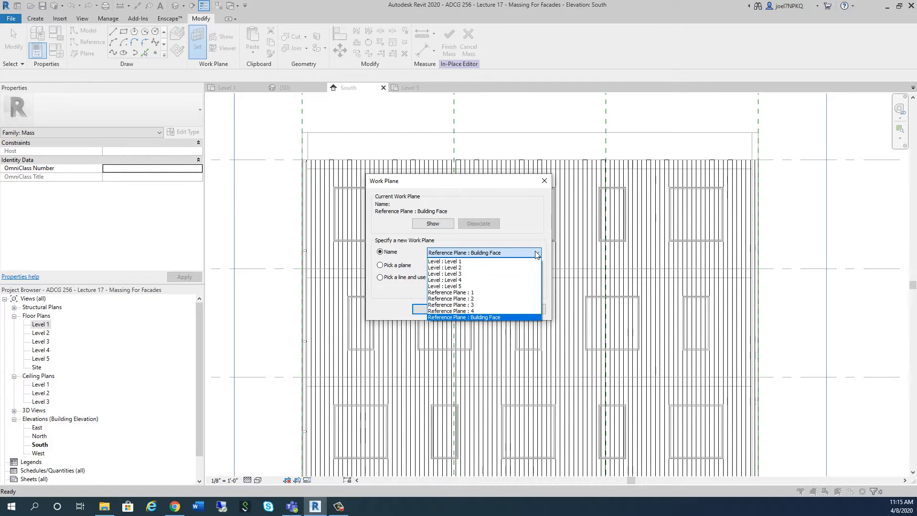
left_click(507, 318)
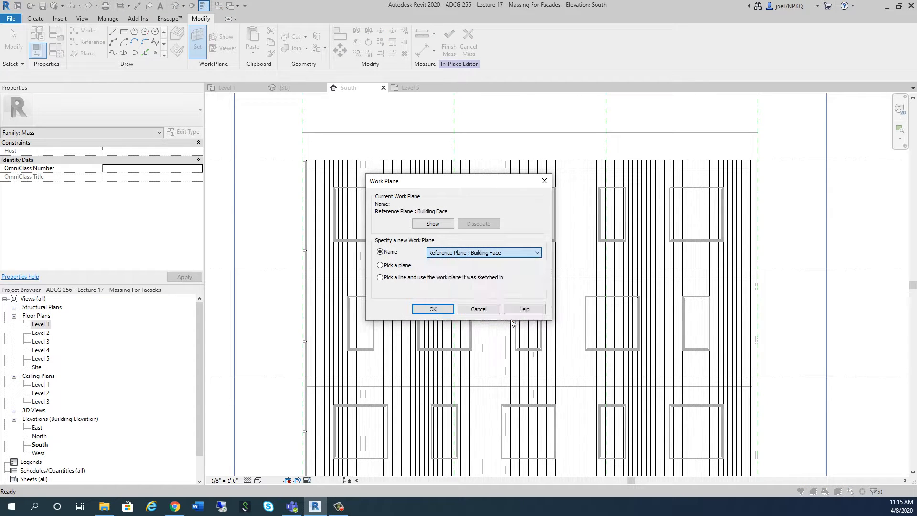
left_click(434, 309)
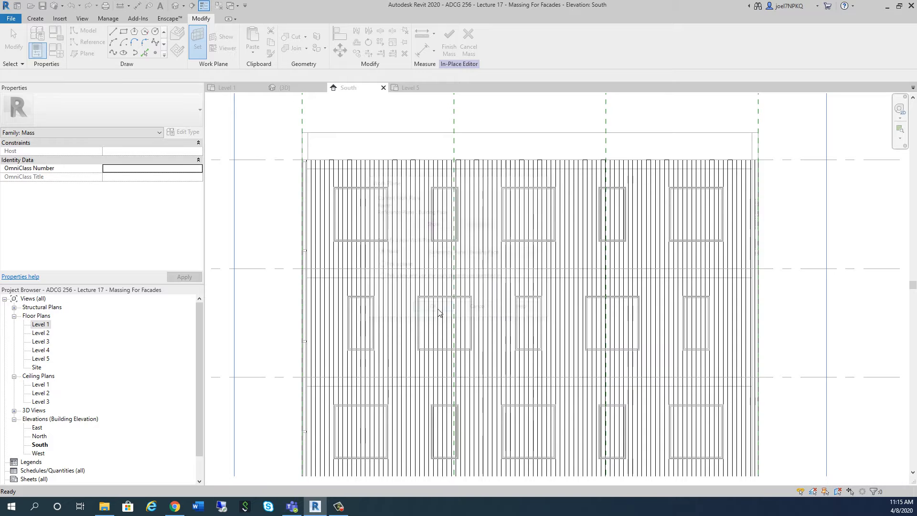
Step: Sketch a model-line rectangle from corner to corner of the wall opening for the top-floor window at the facade's west end
left_click(123, 32)
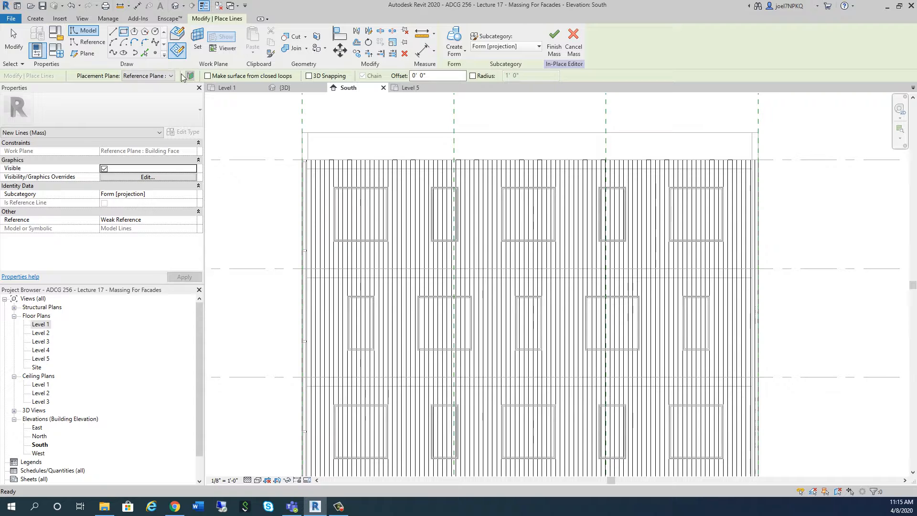
scroll(323, 219, "up", 5)
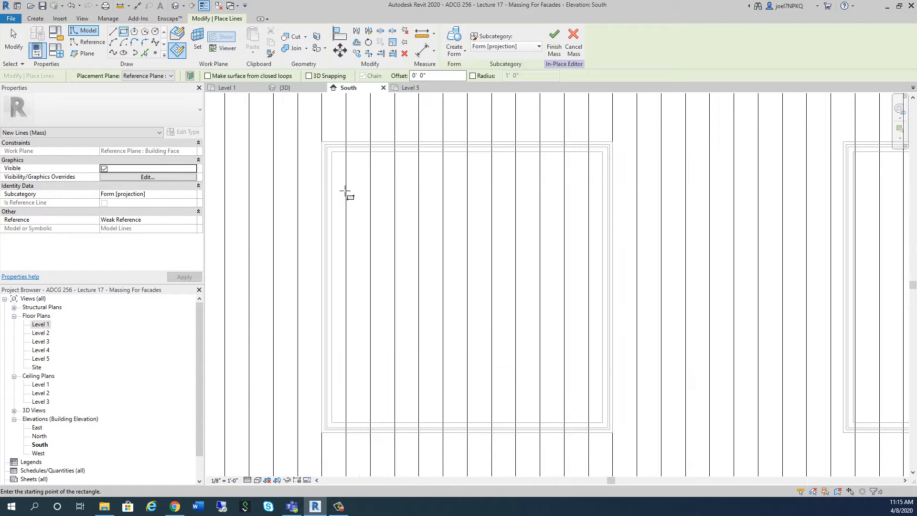
scroll(348, 185, "down", 1)
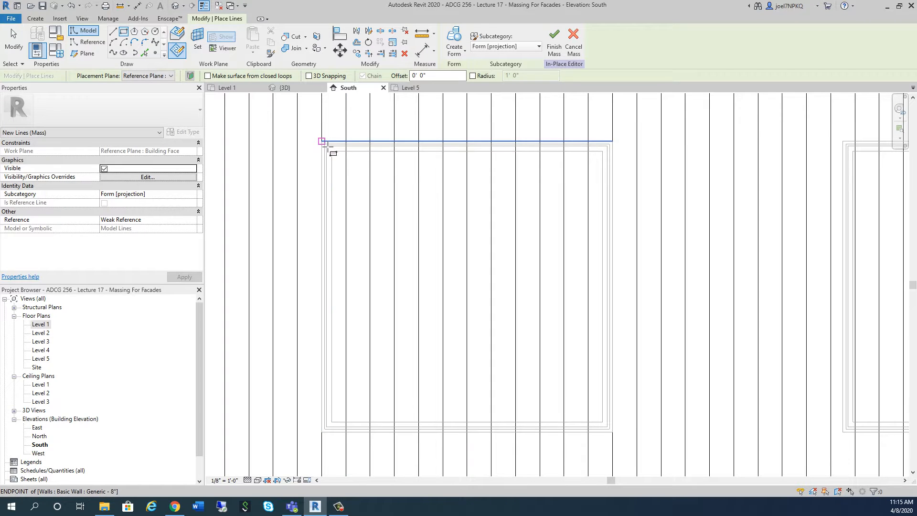
left_click(373, 190)
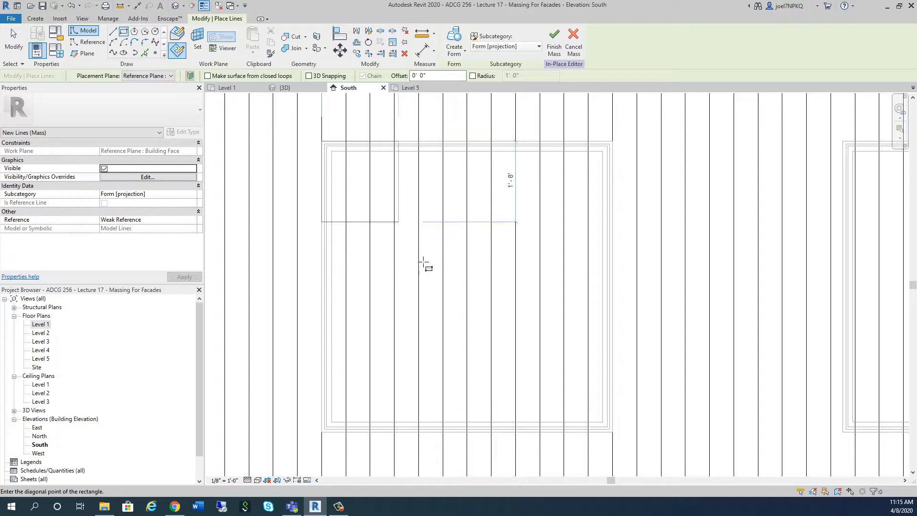
scroll(446, 282, "down", 1)
scroll(546, 370, "up", 3)
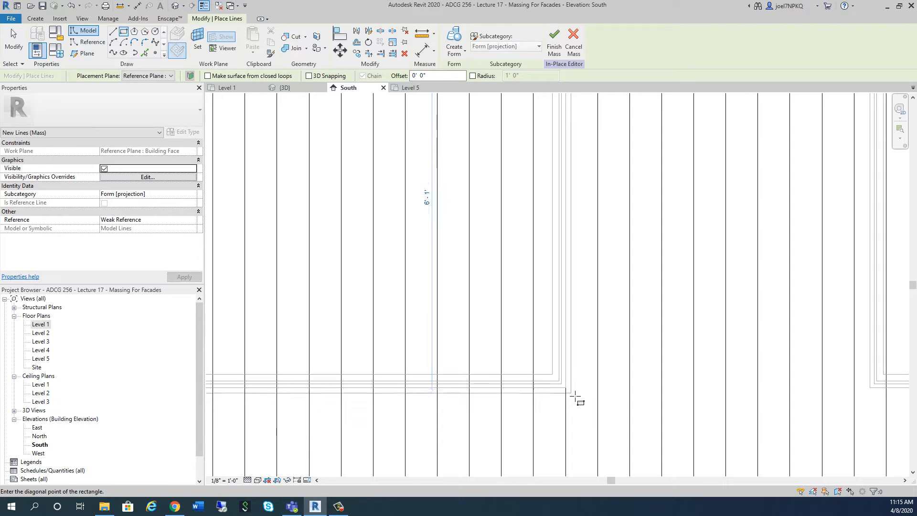
left_click(571, 395)
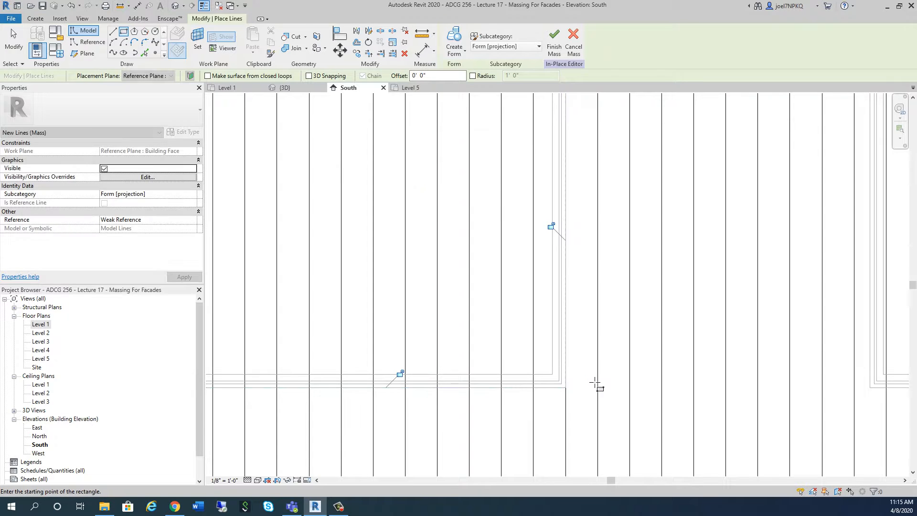
Step: Create a void form from the rectangle sketched around the top-floor window
scroll(596, 385, "down", 3)
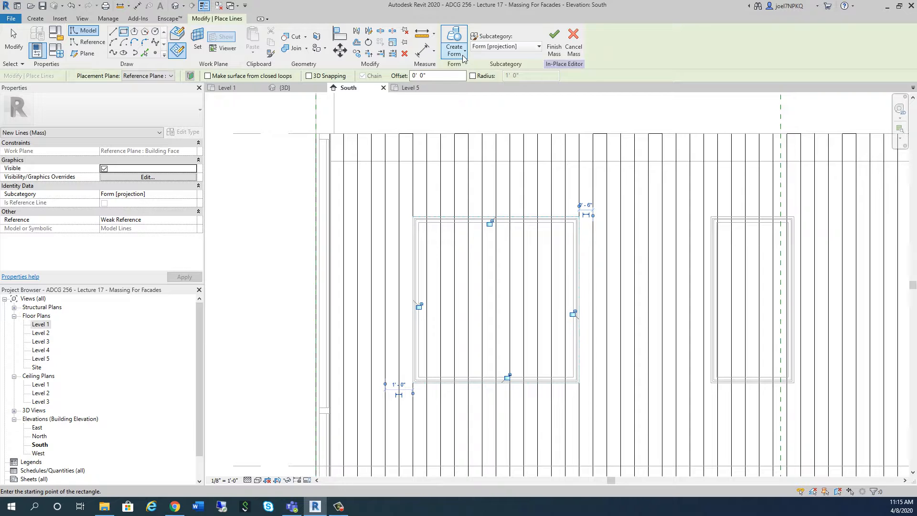
left_click(463, 57)
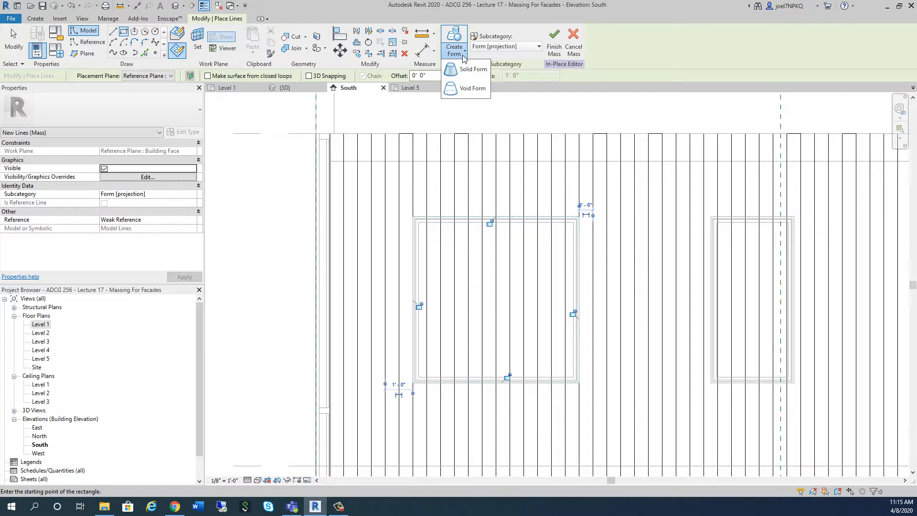
left_click(466, 91)
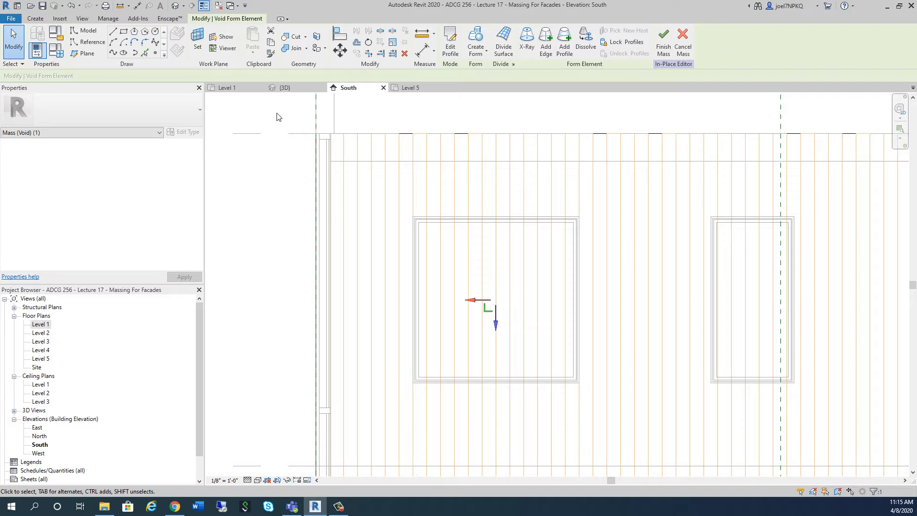
Step: Set the 3D view to Wireframe and stretch the void form's front face outward through the fins to cut the window opening
left_click(285, 88)
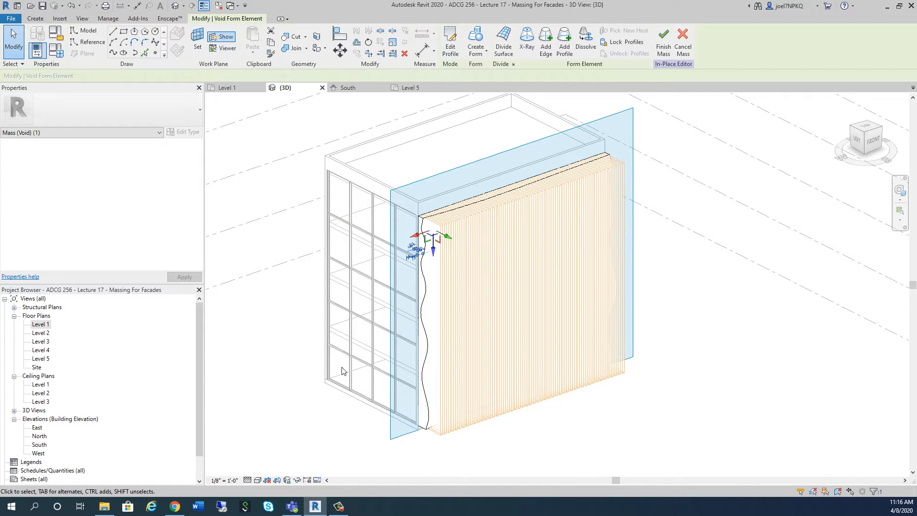
left_click(258, 480)
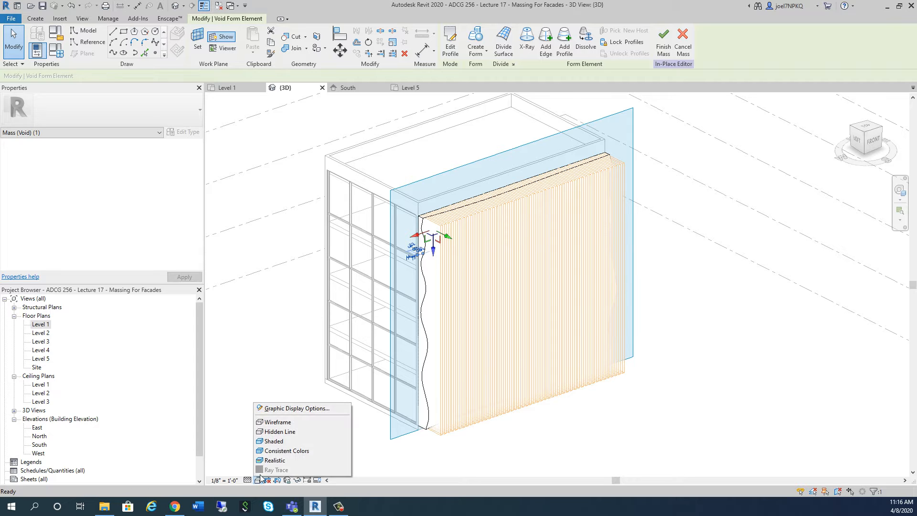
left_click(277, 422)
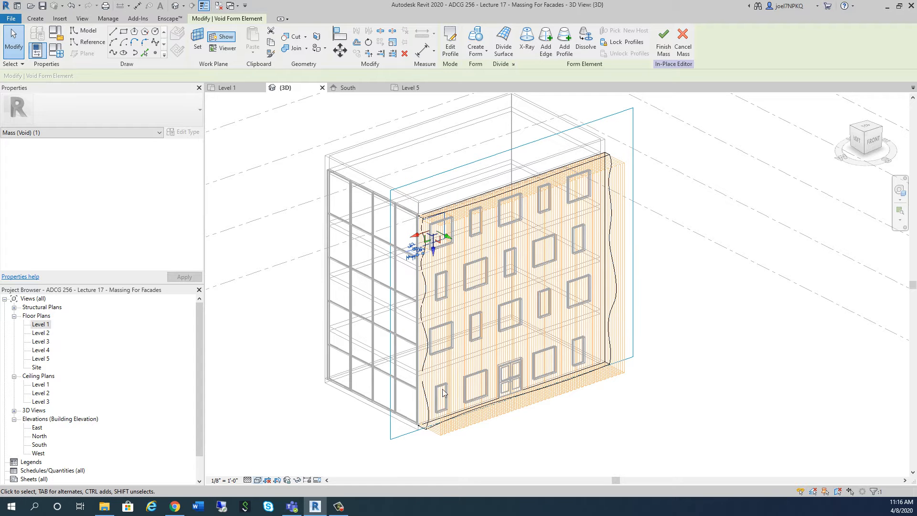
scroll(459, 253, "up", 3)
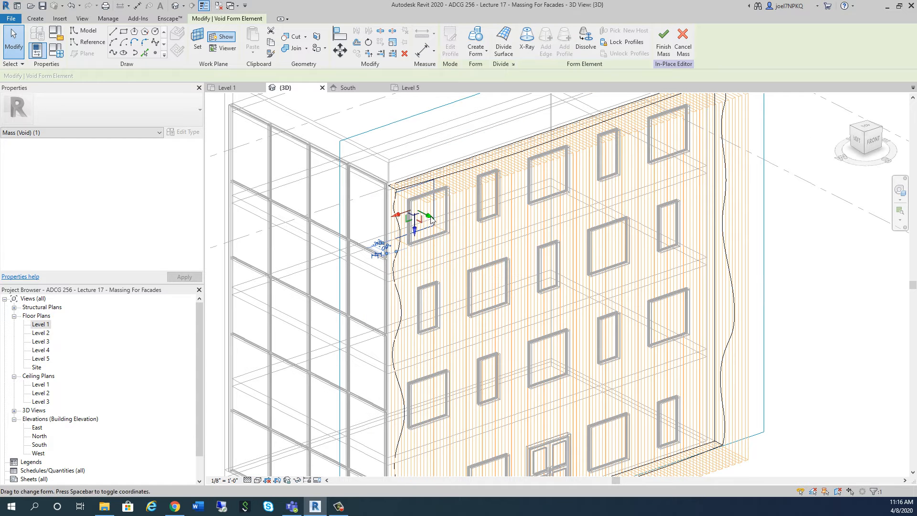
left_click_drag(431, 219, 385, 271)
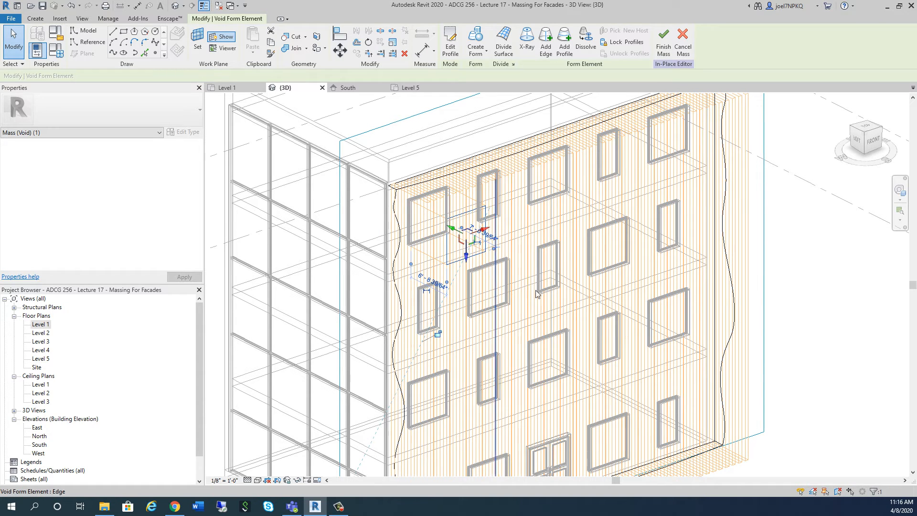
left_click(814, 294)
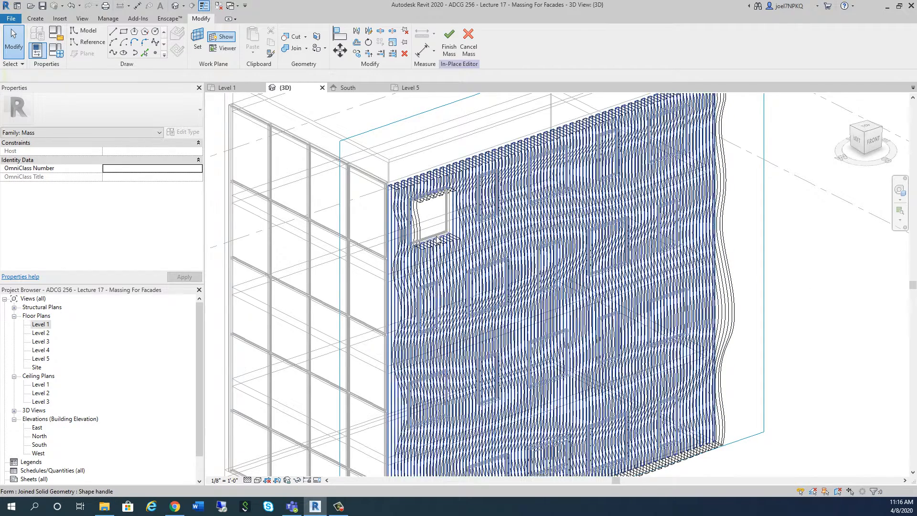
left_click(357, 88)
scroll(360, 247, "down", 6)
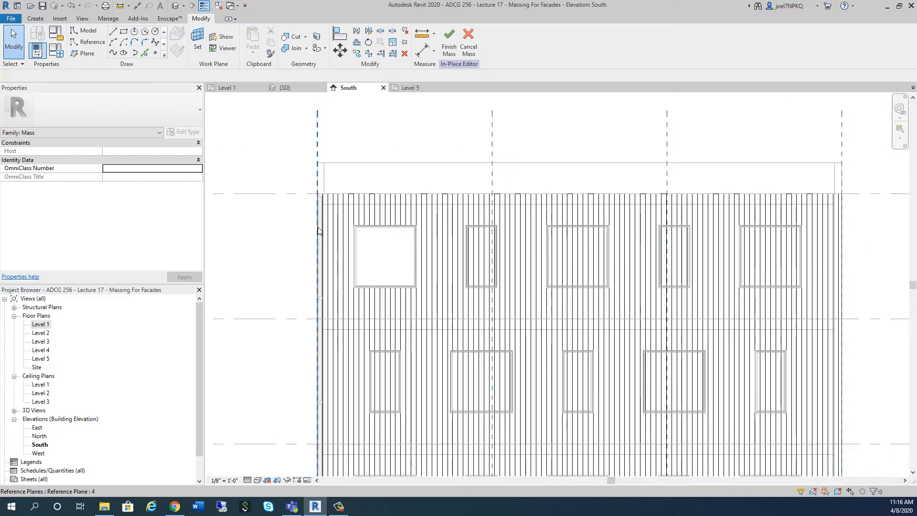
left_click(286, 88)
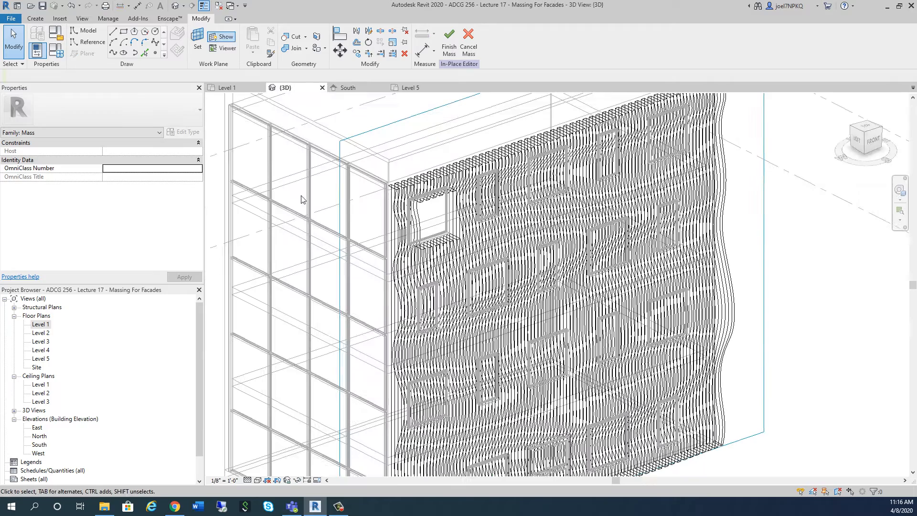
mouse_move(821, 420)
middle_mouse_down("shift")
mouse_move(740, 440)
mouse_move(797, 396)
middle_mouse_up("shift")
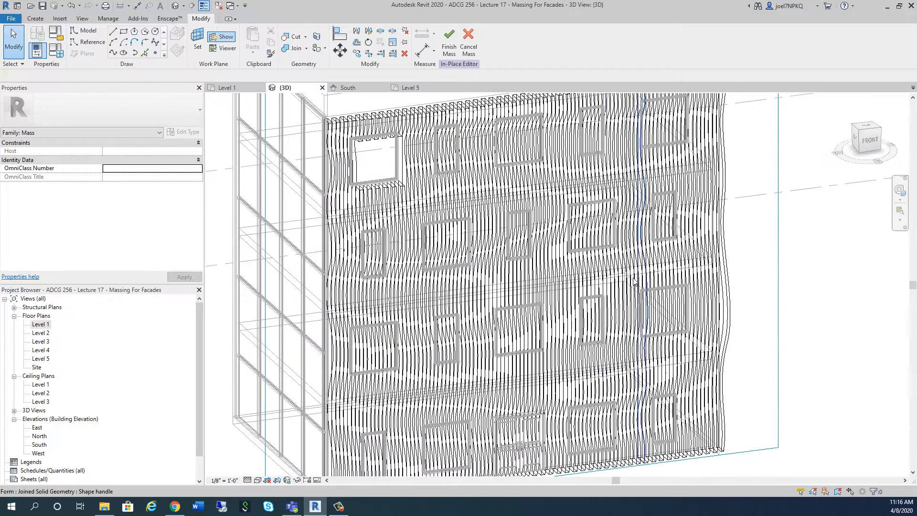
Step: Try to select the void form around the top-floor west window in the South elevation
left_click(356, 87)
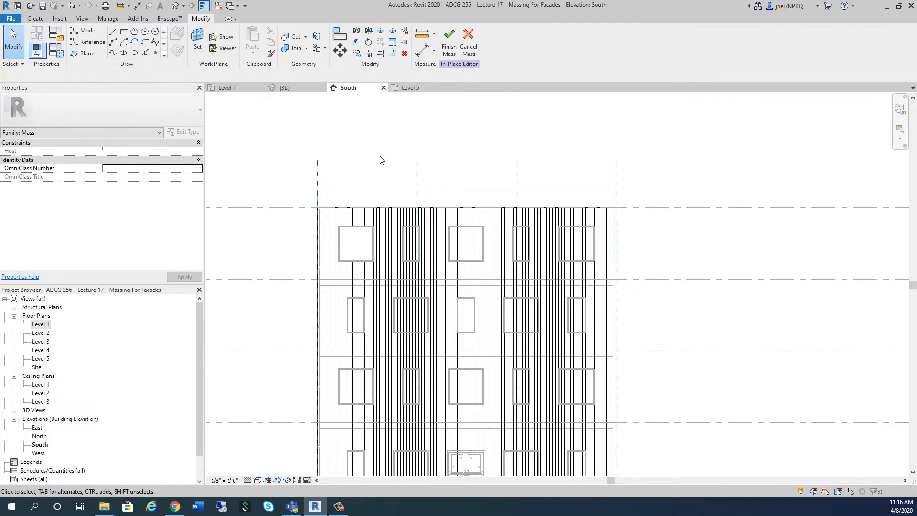
scroll(356, 250, "up", 4)
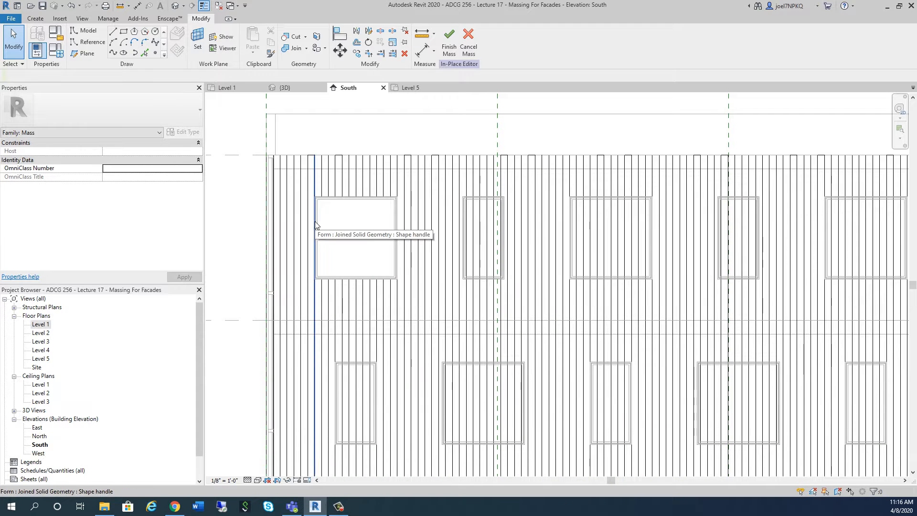
key("Tab")
key("Tab")
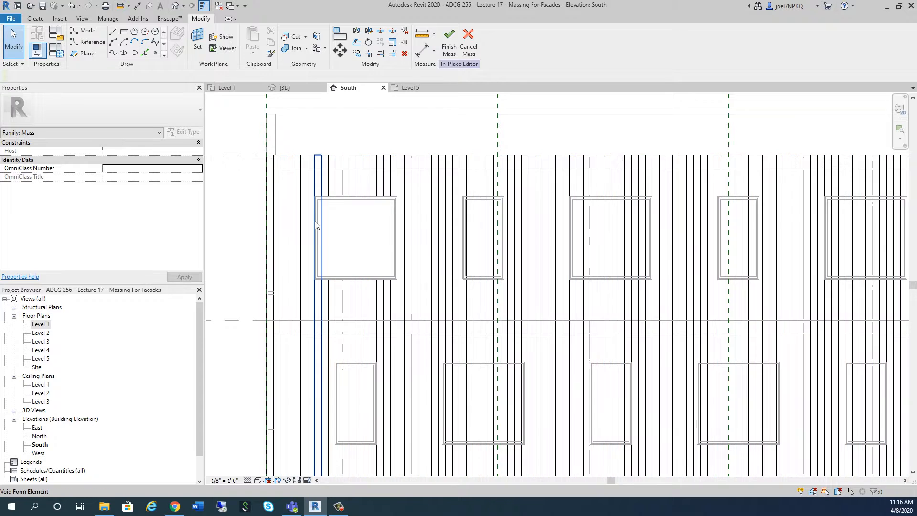
key("Tab")
key("Tab")
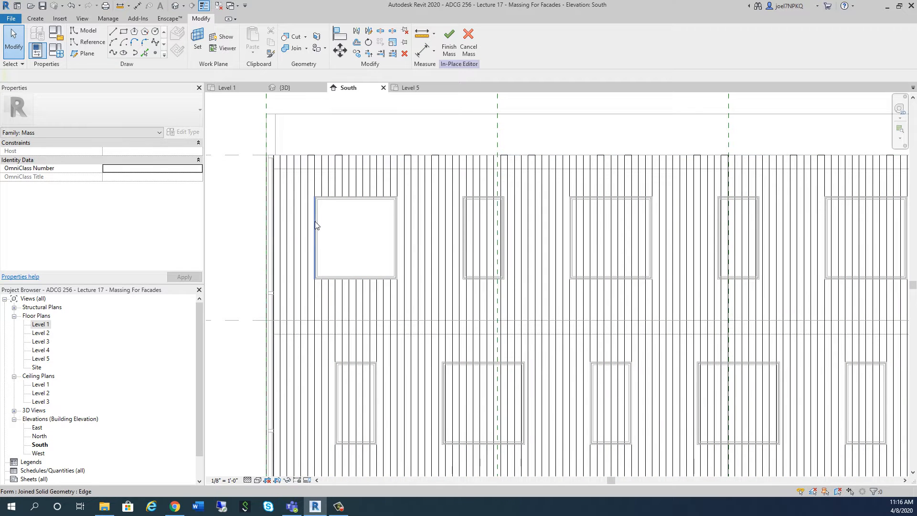
key("Tab")
key("Tab")
key("Tab")
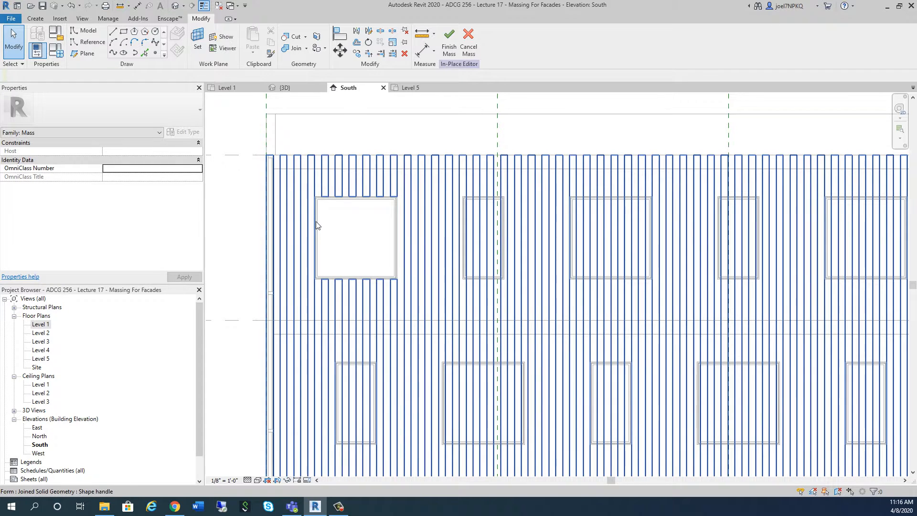
key("Tab")
key("Tab")
key("Tab")
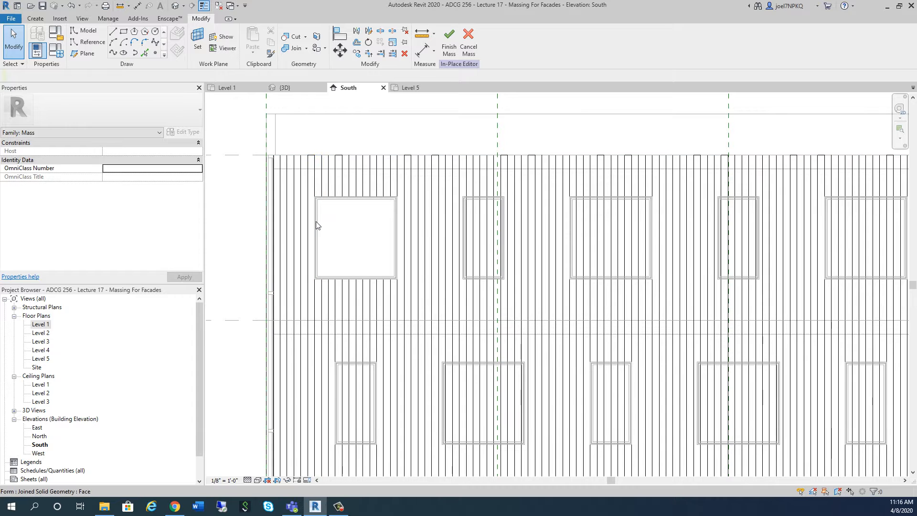
key("Tab")
key("Tab")
key("Tab")
key("Tab")
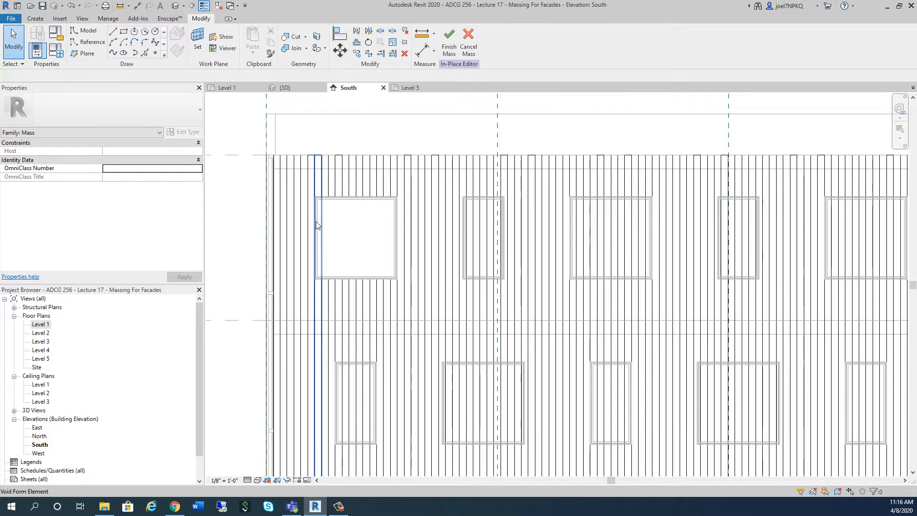
Step: Select the void form that cuts the top-floor west window opening in the 3D view
left_click(286, 88)
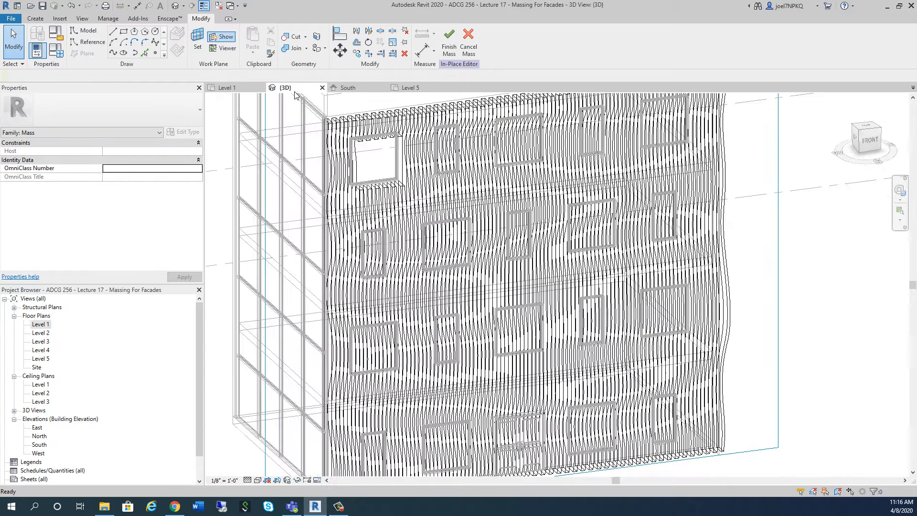
scroll(353, 197, "up", 2)
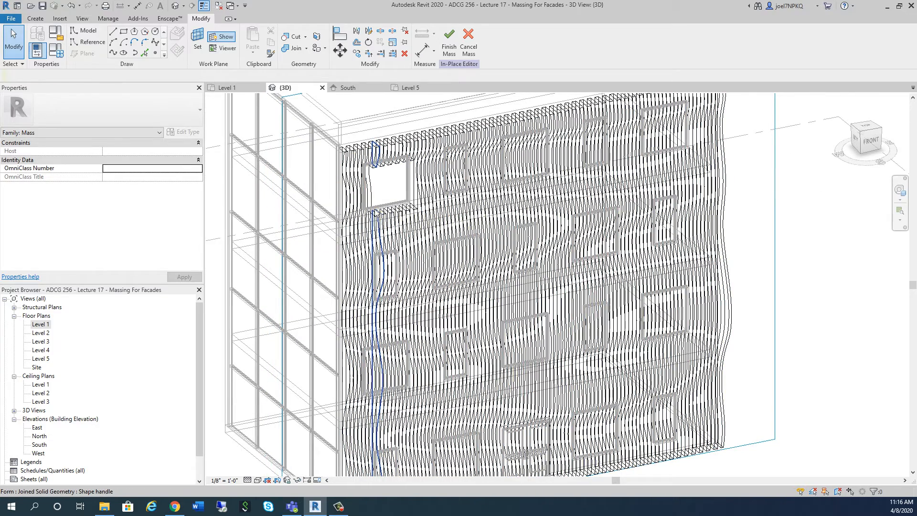
key("Tab")
key("Tab")
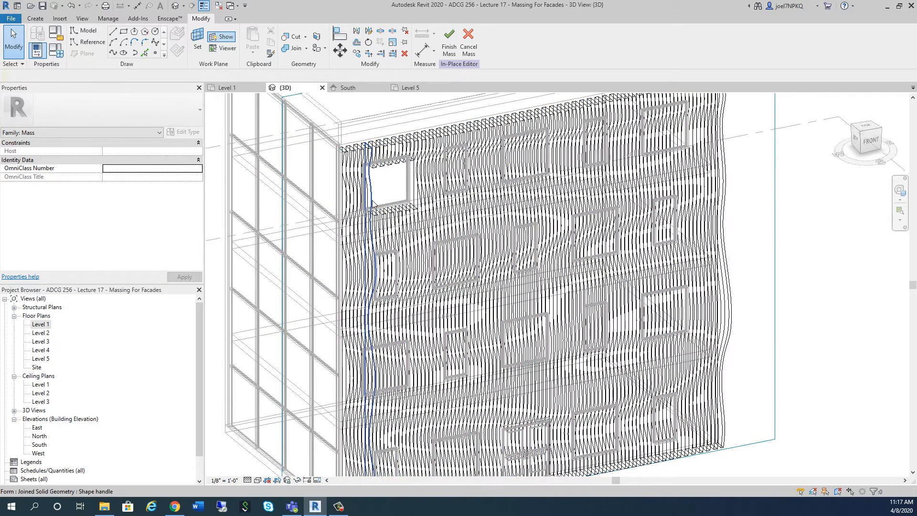
key("Tab")
key("Tab")
key("Tab")
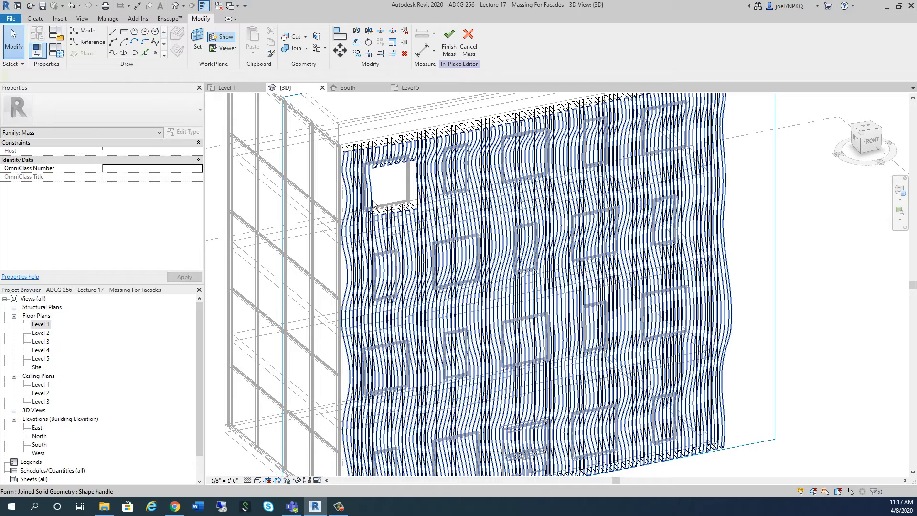
key("Tab")
key("Tab")
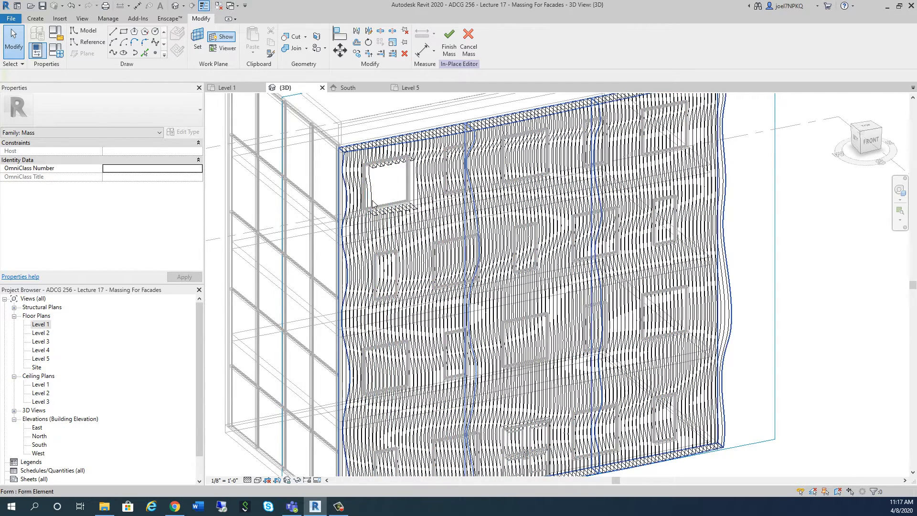
key("Tab")
key("Tab")
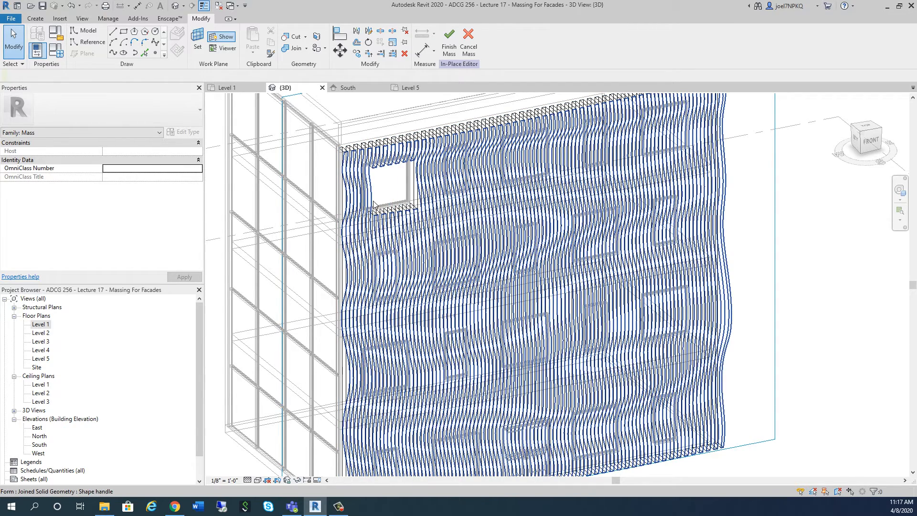
key("Tab")
key("Tab")
key("Tab")
key("Tab")
key("Tab")
key("Tab")
key("Tab")
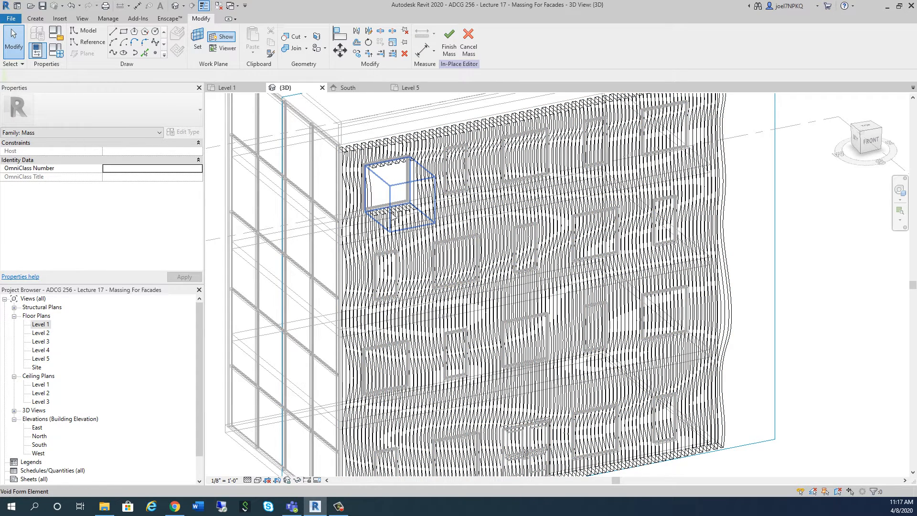
left_click(392, 214)
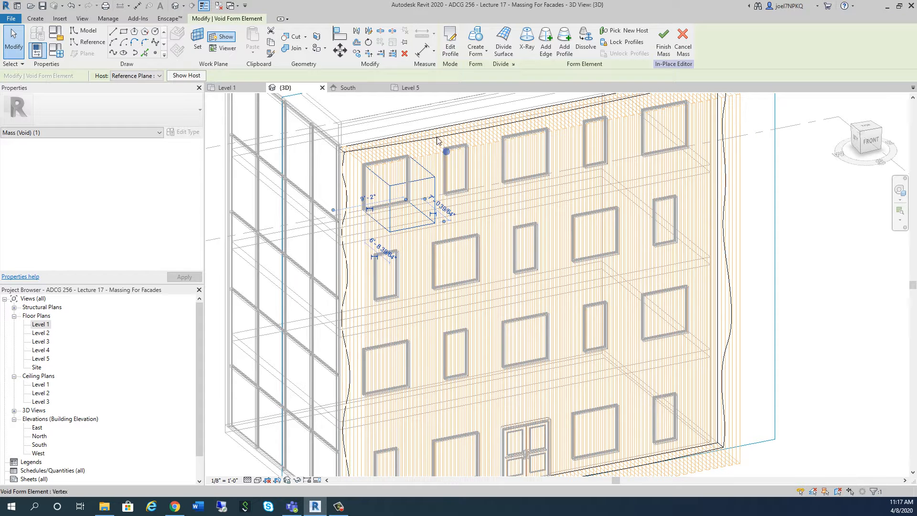
Step: In the South elevation, copy the void form with Multiple enabled from its wall opening's upper-left corner to the same corner of the top-floor middle large window
left_click(358, 87)
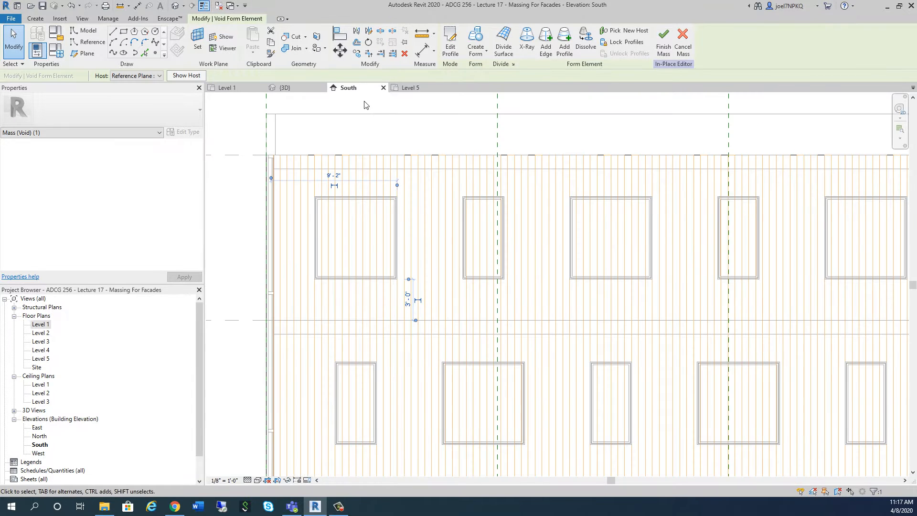
left_click(357, 53)
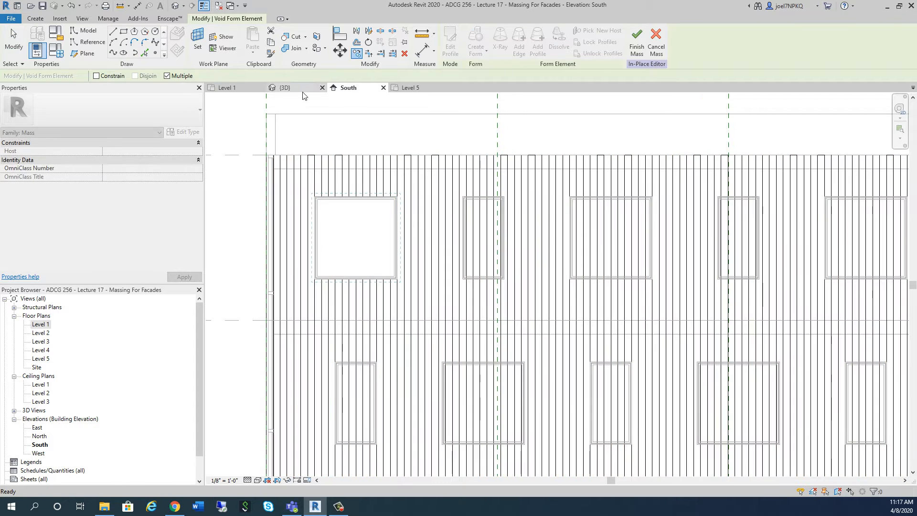
scroll(346, 216, "up", 3)
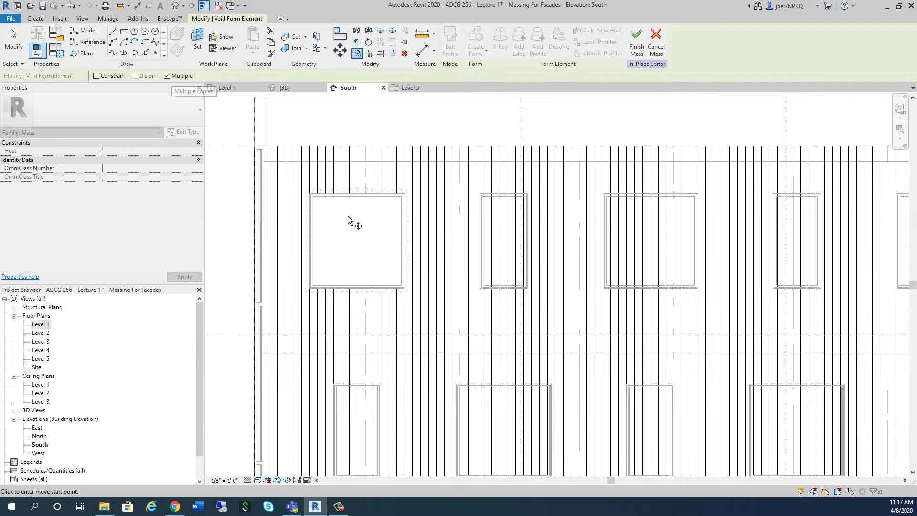
scroll(311, 196, "up", 2)
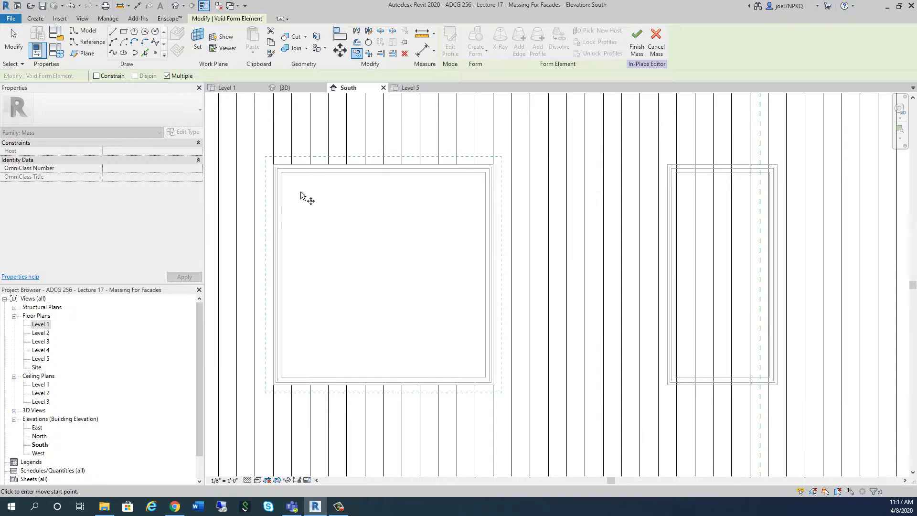
scroll(270, 171, "up", 1)
left_click(276, 164)
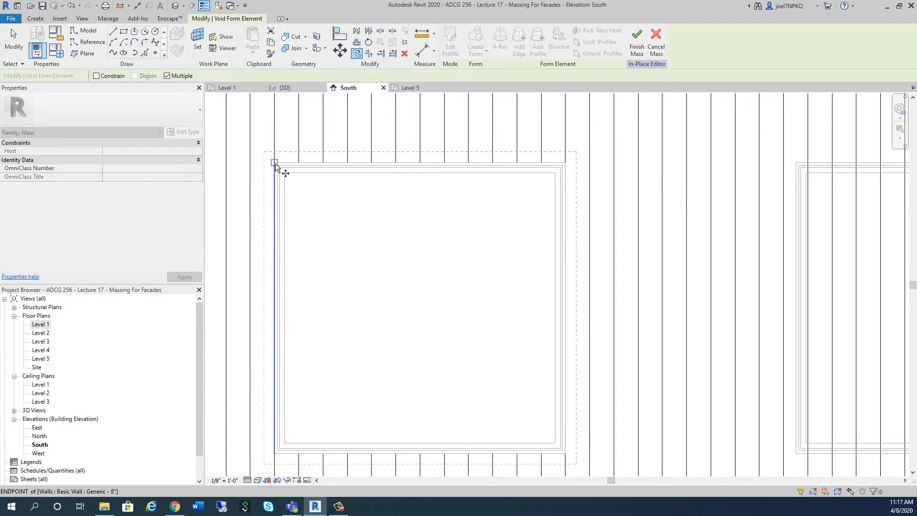
scroll(320, 232, "down", 4)
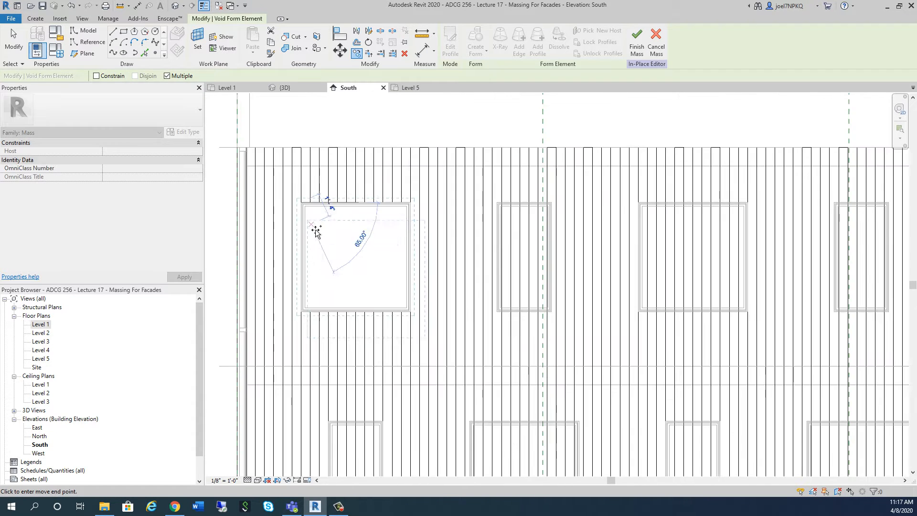
scroll(516, 218, "up", 4)
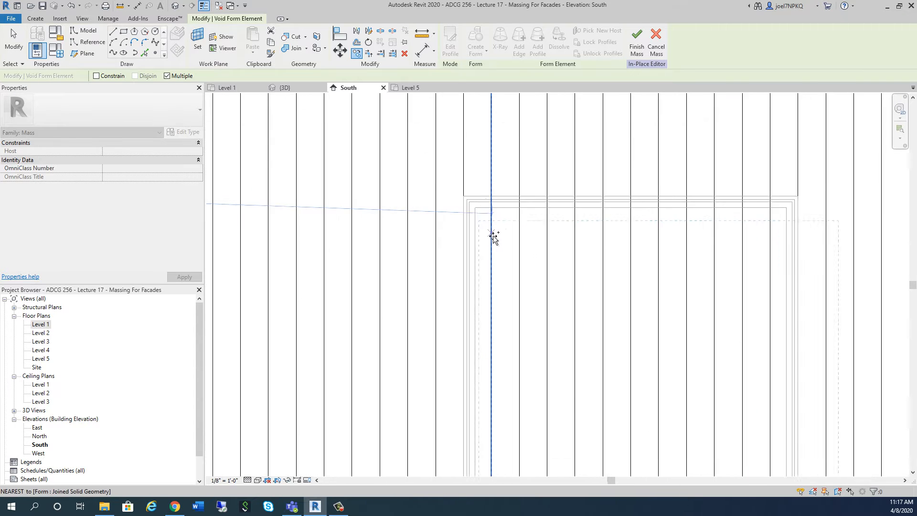
left_click(458, 188)
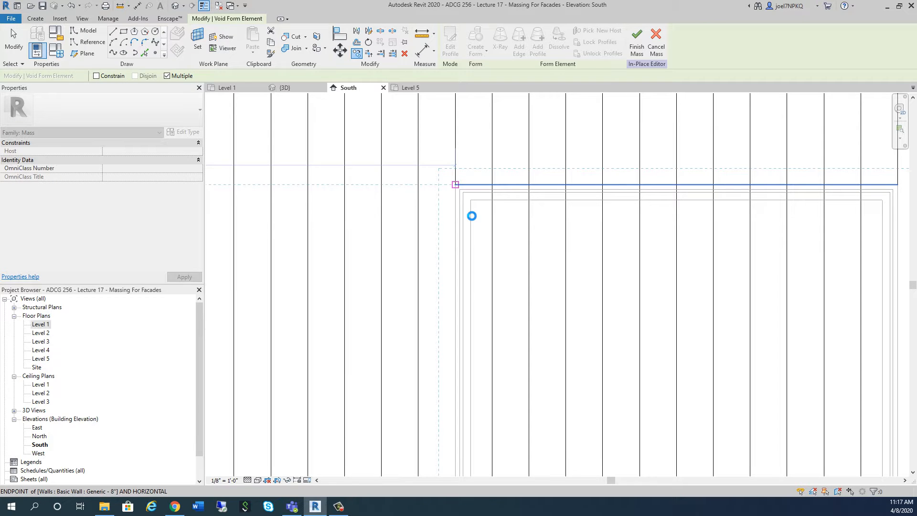
left_click(456, 185)
Step: Place another copy of the void form at the upper-left corner of the top-floor east window's wall opening
scroll(446, 219, "down", 4)
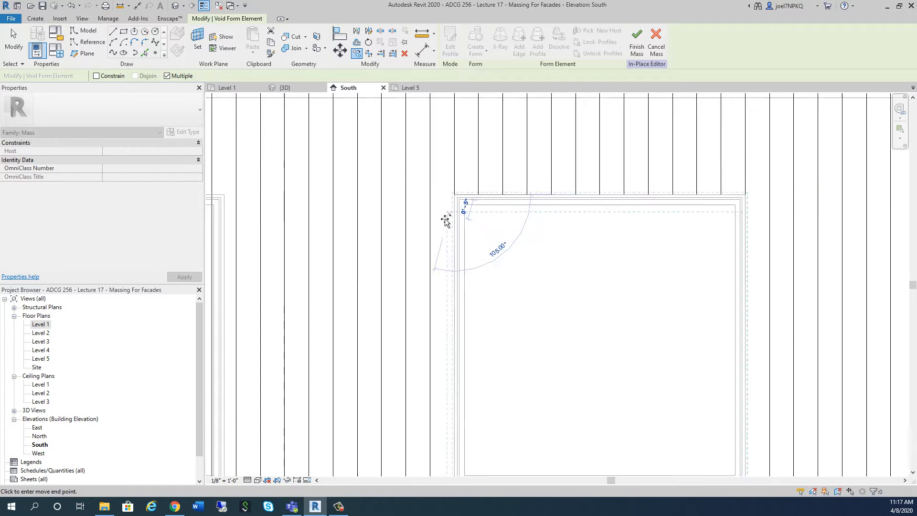
scroll(440, 221, "down", 4)
scroll(683, 224, "up", 8)
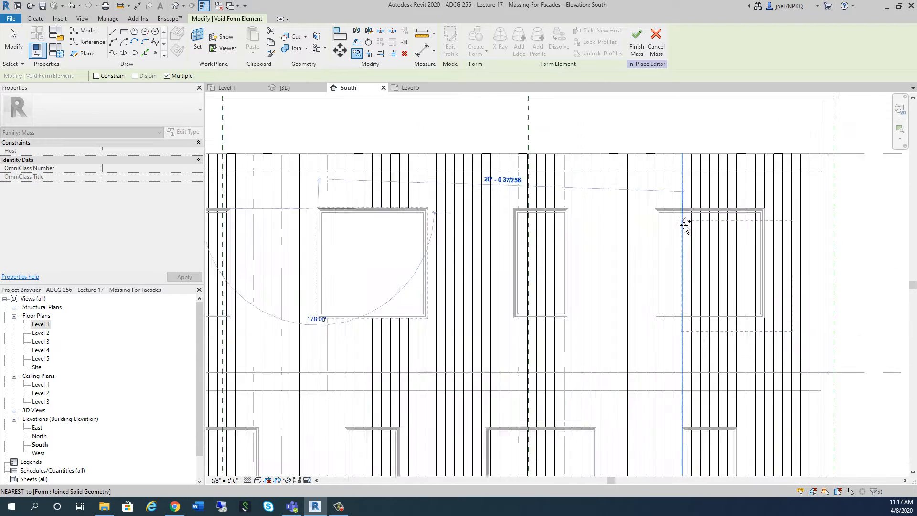
scroll(641, 223, "down", 3)
scroll(567, 221, "up", 6)
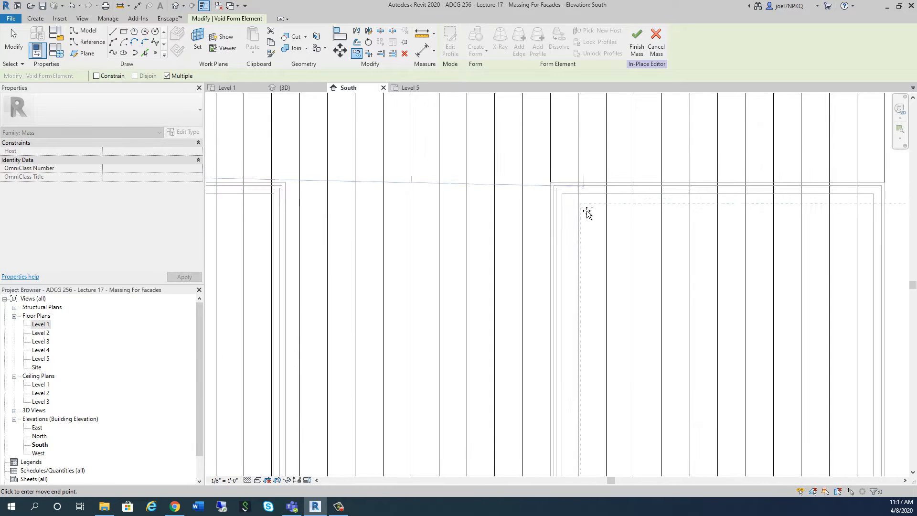
left_click(556, 186)
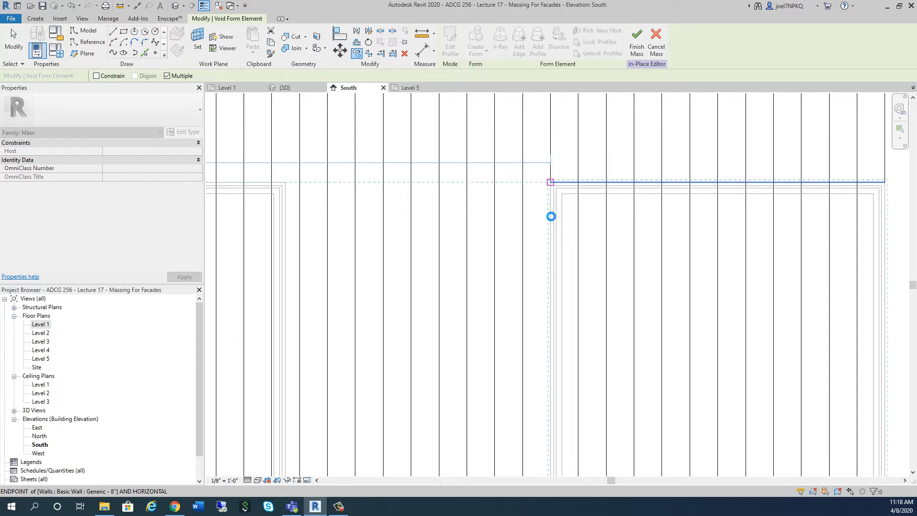
left_click(551, 216)
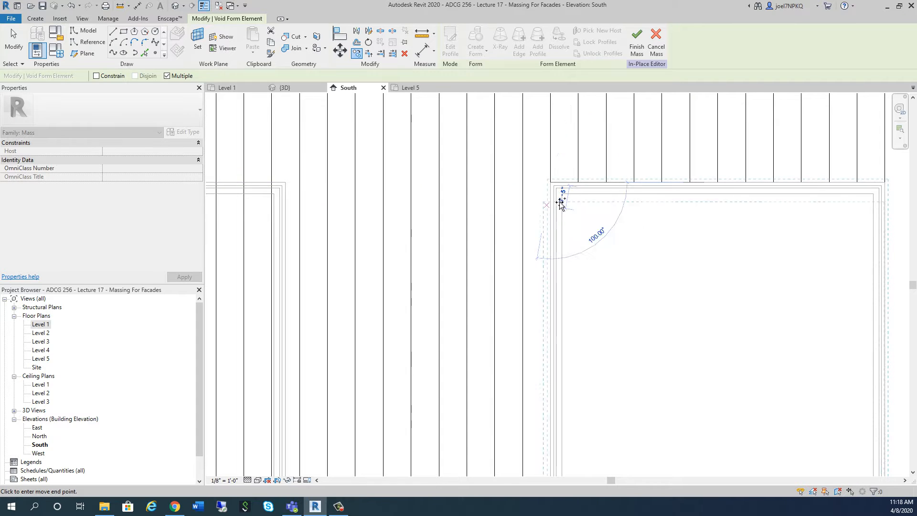
Step: Place copies of the void form at the upper-left wall-opening corners of the large windows on the lower floors
scroll(563, 201, "down", 4)
scroll(547, 255, "down", 5)
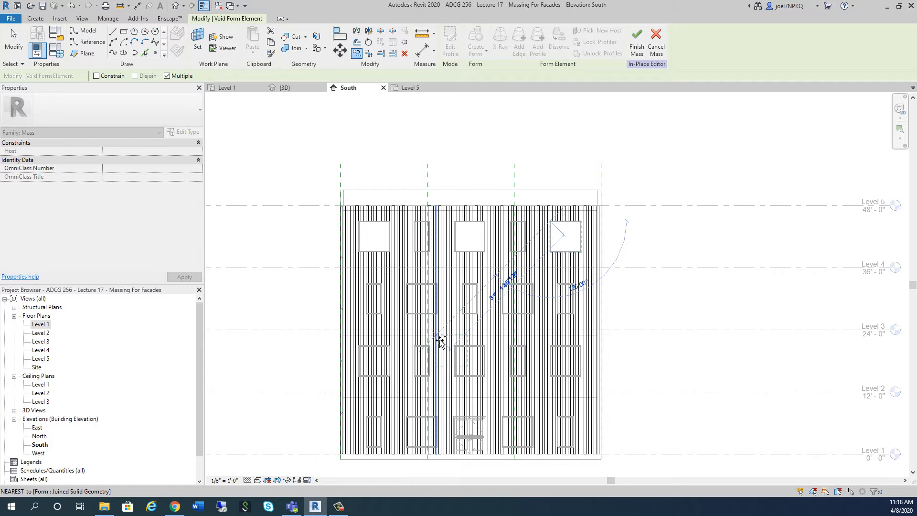
scroll(407, 291, "up", 5)
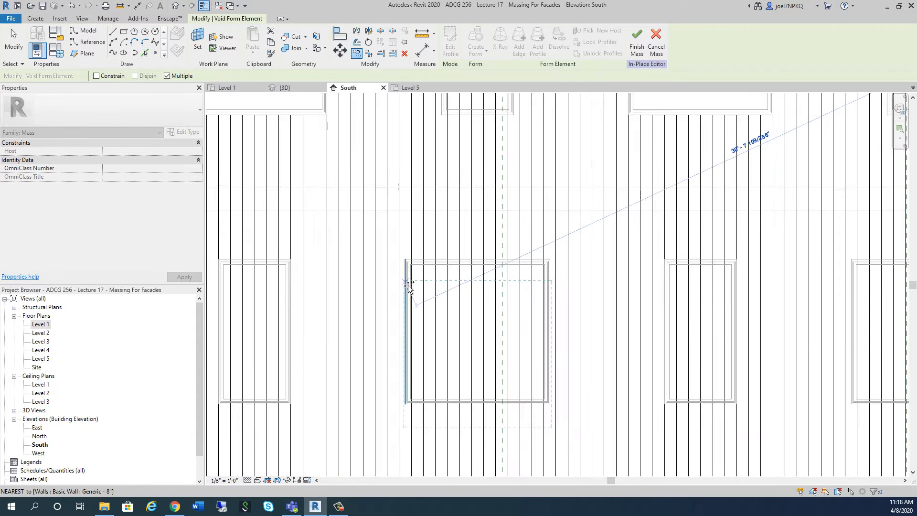
scroll(409, 287, "up", 3)
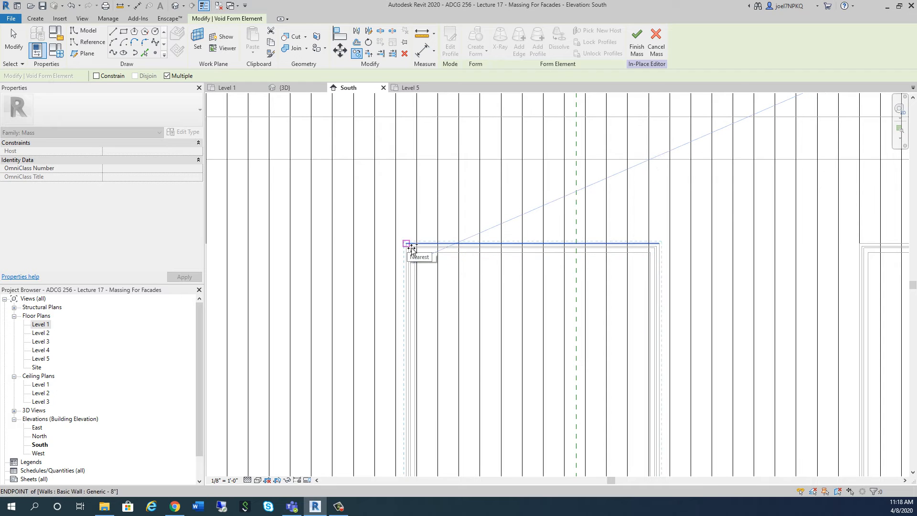
scroll(412, 247, "up", 2)
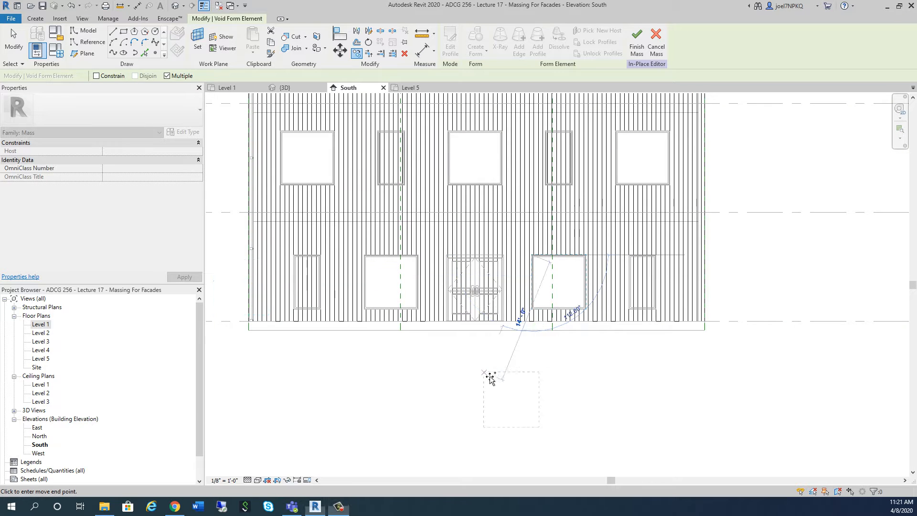
Step: End the multiple copying of the void form in the South elevation without placing one at the entrance door
scroll(591, 380, "down", 3)
scroll(697, 304, "up", 2)
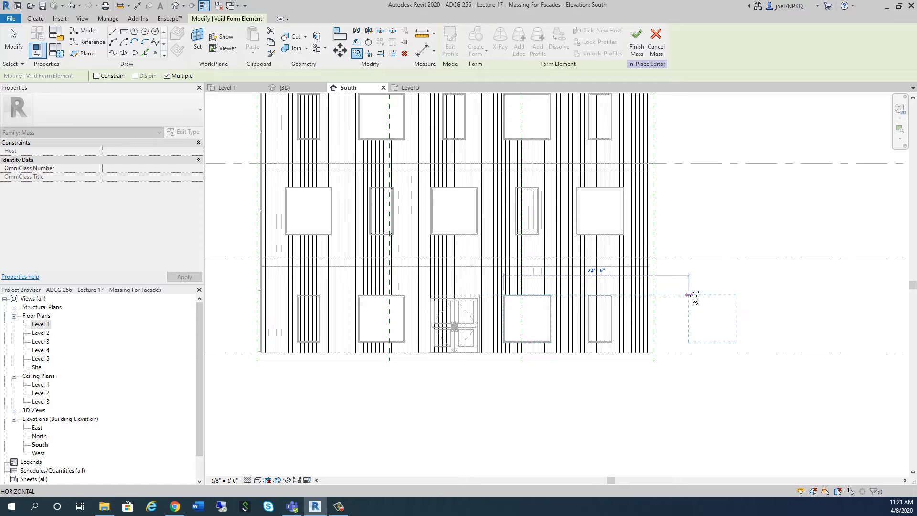
scroll(698, 316, "down", 2)
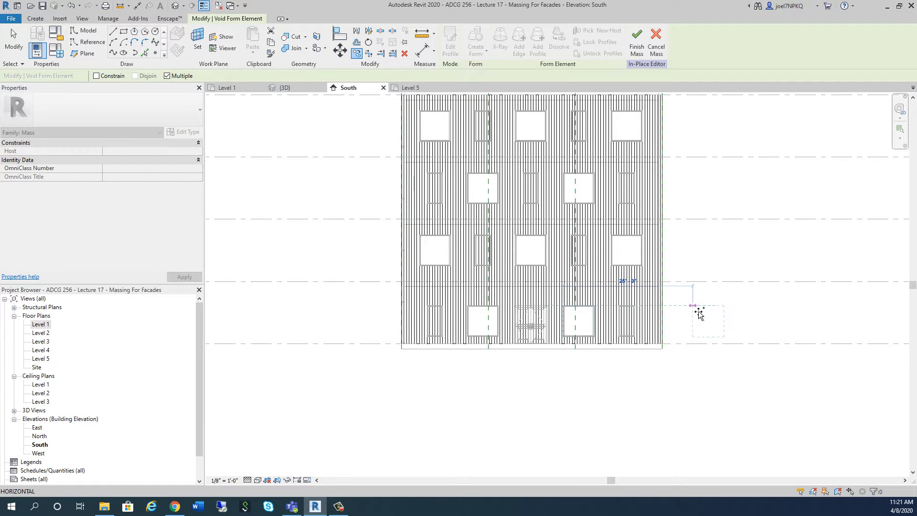
middle_click_drag(699, 314, 698, 368)
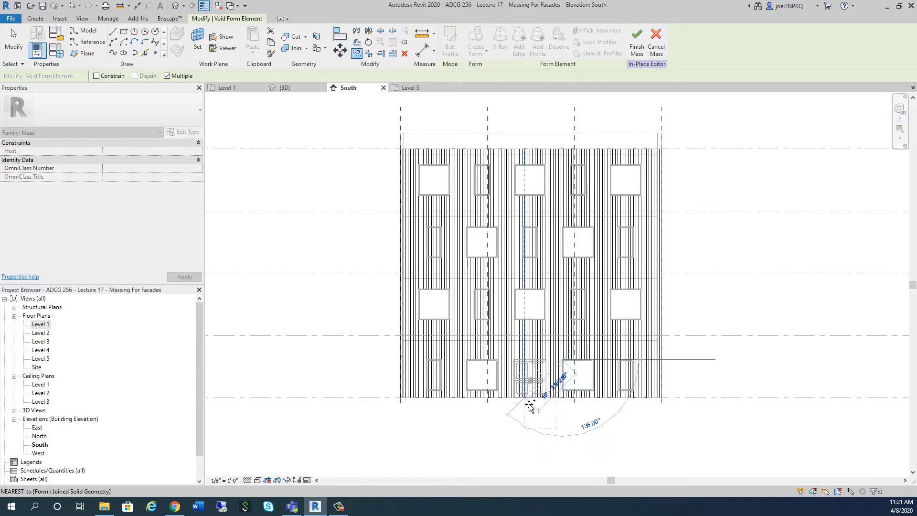
scroll(530, 406, "up", 5)
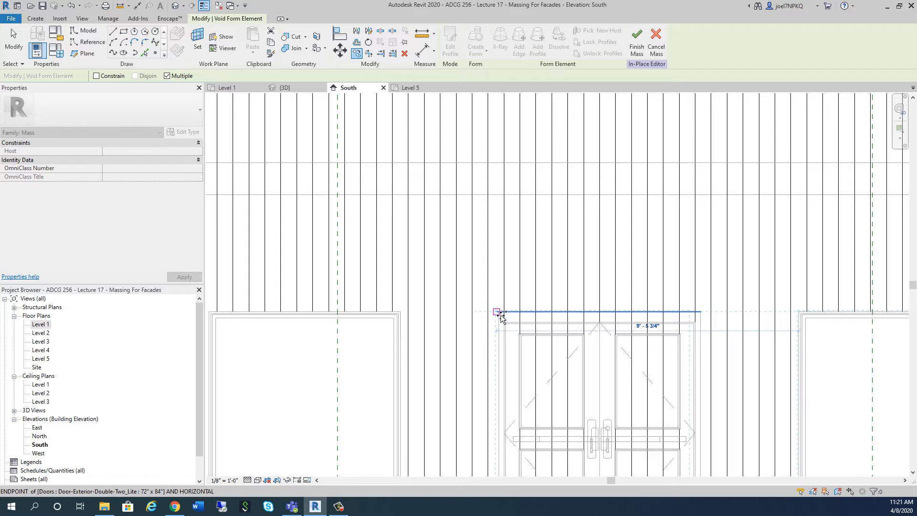
scroll(502, 315, "down", 3)
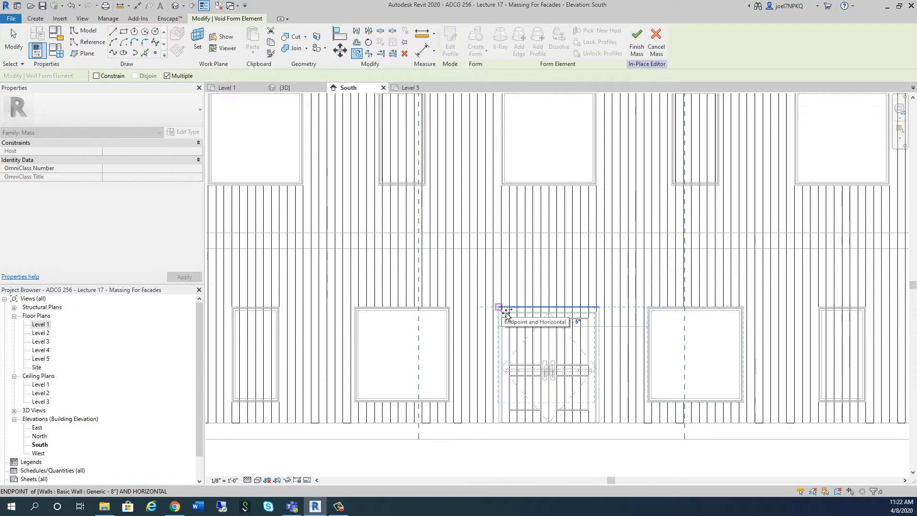
key("Escape")
key("Escape")
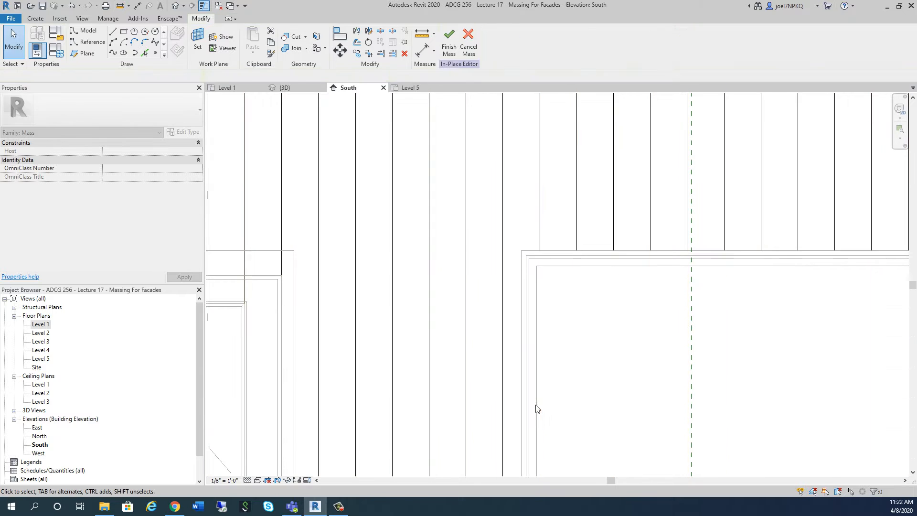
Step: Finish the in-place facade mass and save the project
scroll(538, 407, "down", 5)
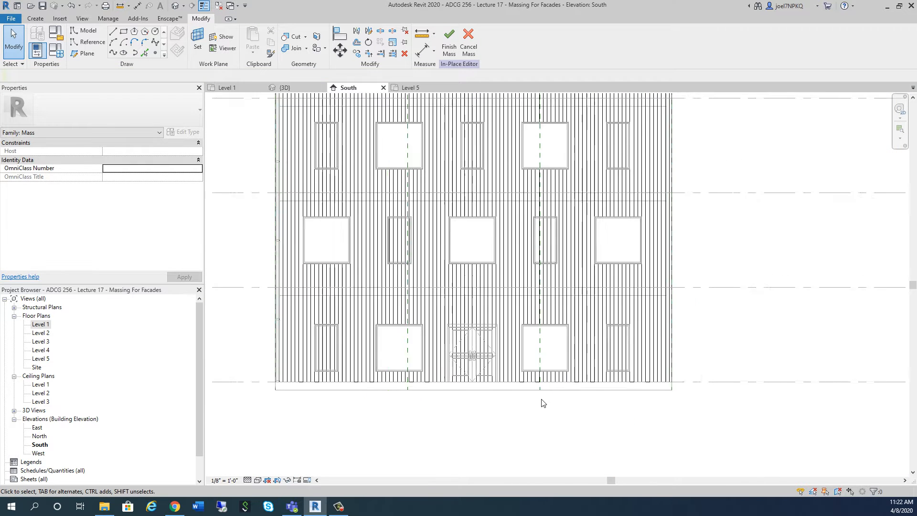
scroll(526, 410, "down", 3)
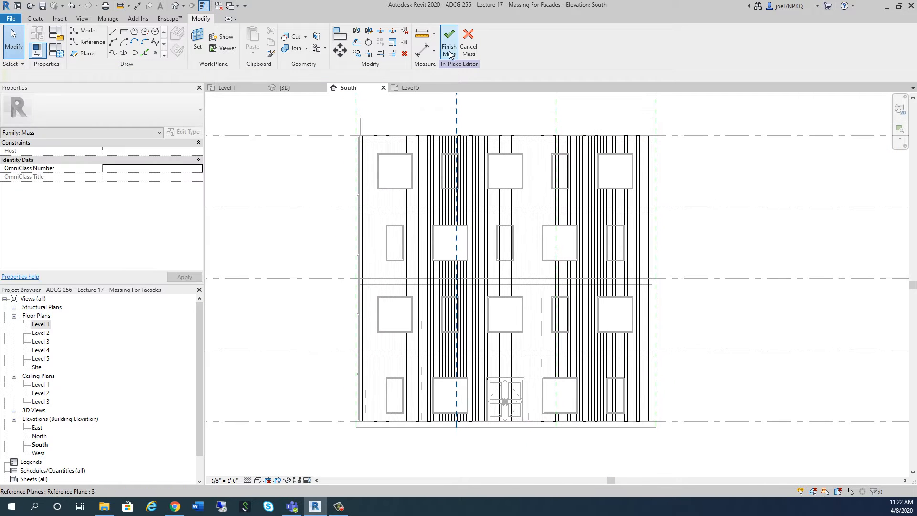
left_click(449, 50)
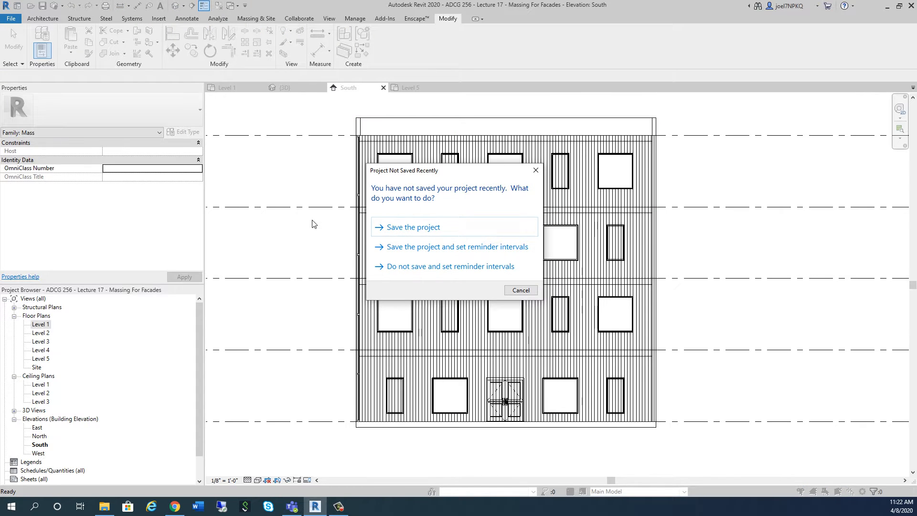
left_click(409, 229)
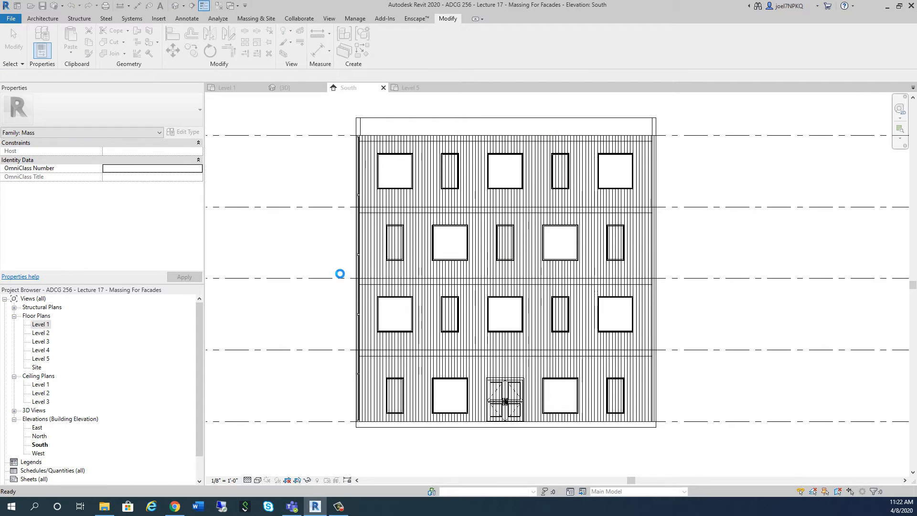
Step: Inspect the window openings cut through the wavy fin facade in the 3D view
left_click(286, 88)
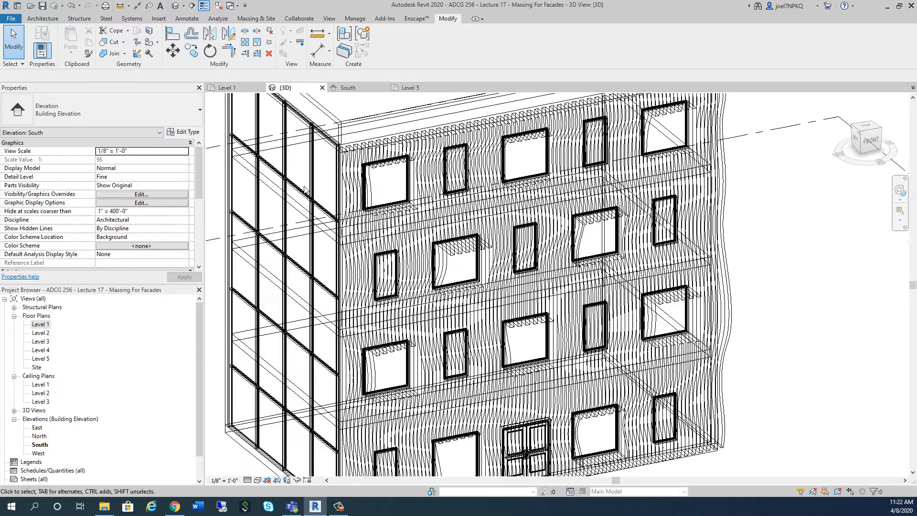
scroll(431, 243, "down", 2)
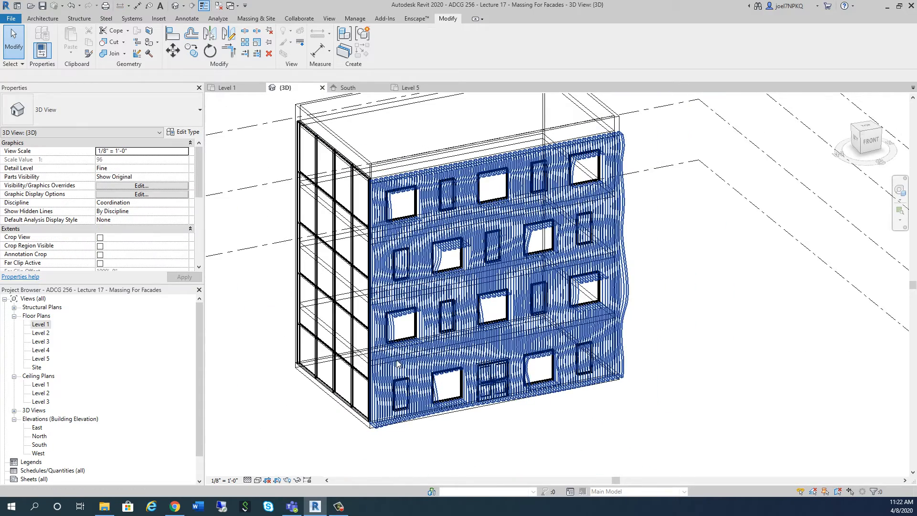
mouse_move(508, 430)
middle_mouse_down("shift")
mouse_move(483, 316)
mouse_move(535, 344)
mouse_move(492, 348)
mouse_move(543, 358)
mouse_move(583, 425)
mouse_move(660, 424)
mouse_move(715, 377)
mouse_move(641, 426)
mouse_move(611, 422)
mouse_move(592, 397)
mouse_move(612, 406)
mouse_move(582, 432)
mouse_move(607, 363)
middle_mouse_up("shift")
scroll(607, 415, "up", 3)
scroll(615, 416, "down", 3)
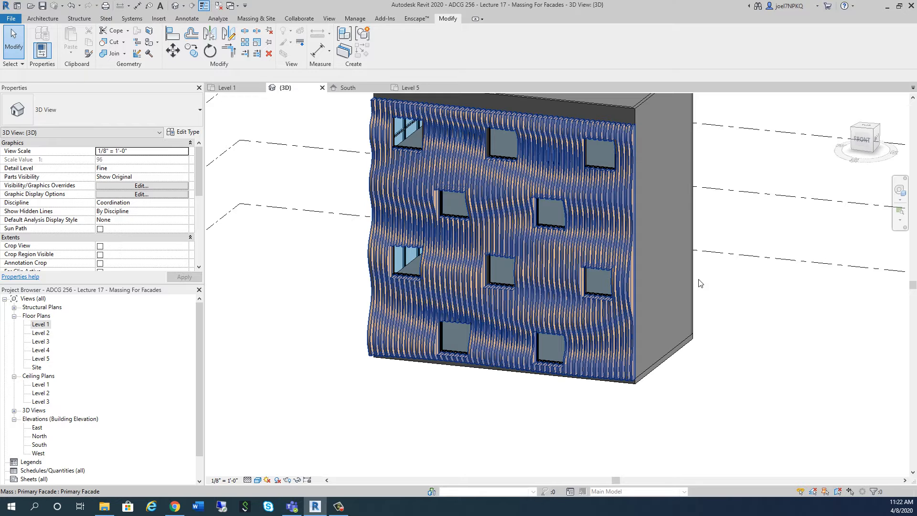
left_click(699, 284)
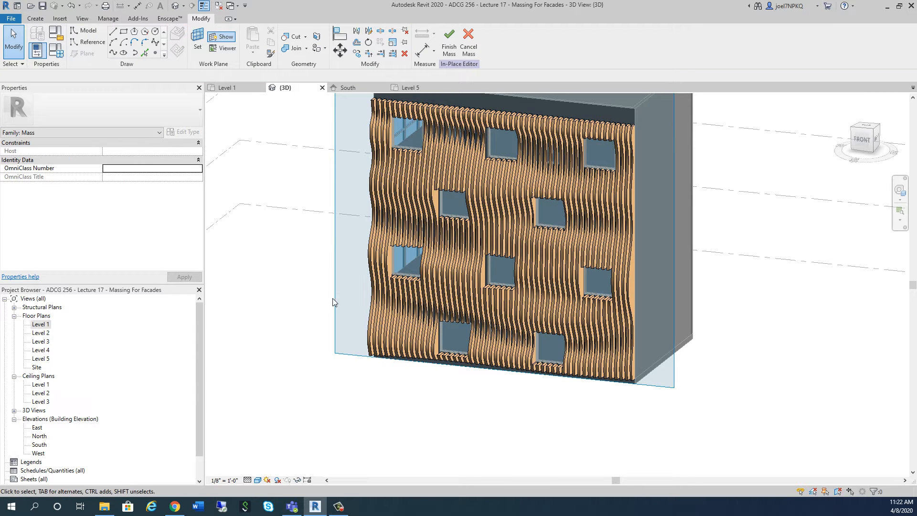
Step: In the South elevation, specify Reference Plane : Building Face as the work plane for the facade mass
left_click(344, 88)
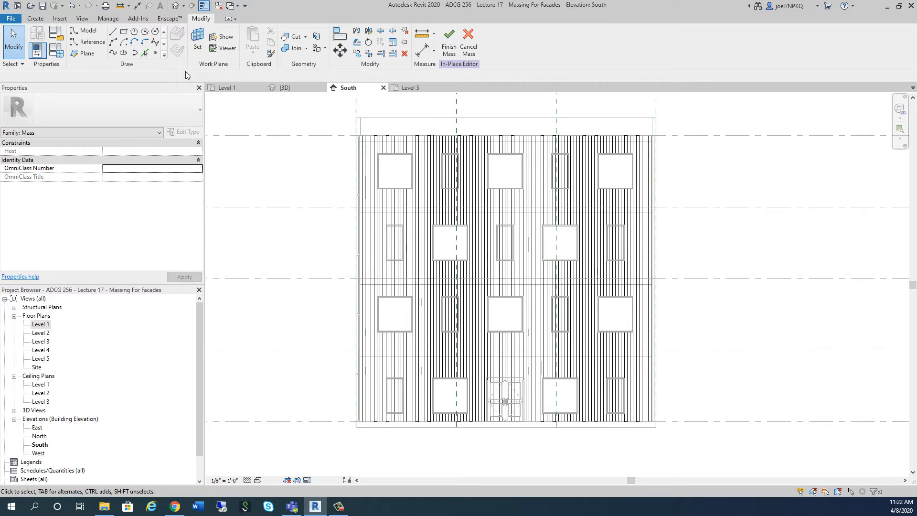
left_click(197, 46)
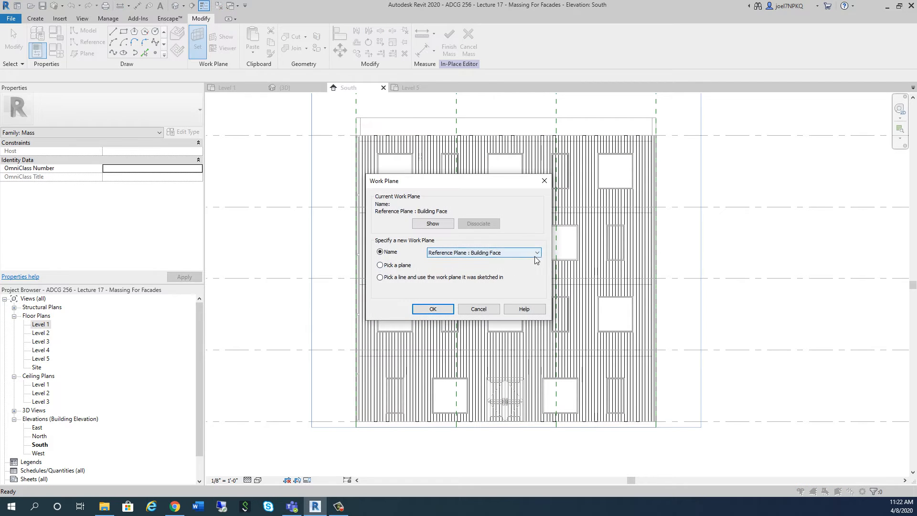
left_click(433, 309)
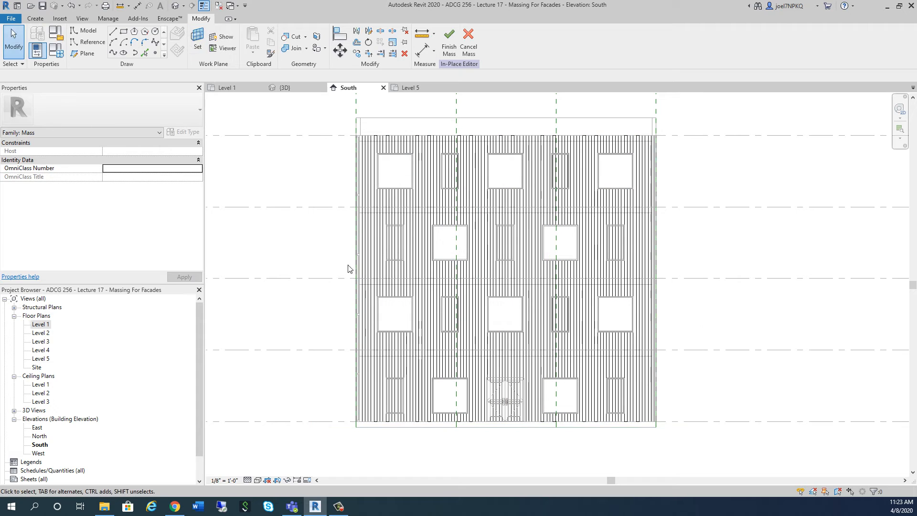
Step: Sketch a model-line rectangle on the work plane around the entrance door's wall opening, from its upper-left to its lower-right corner
left_click(125, 33)
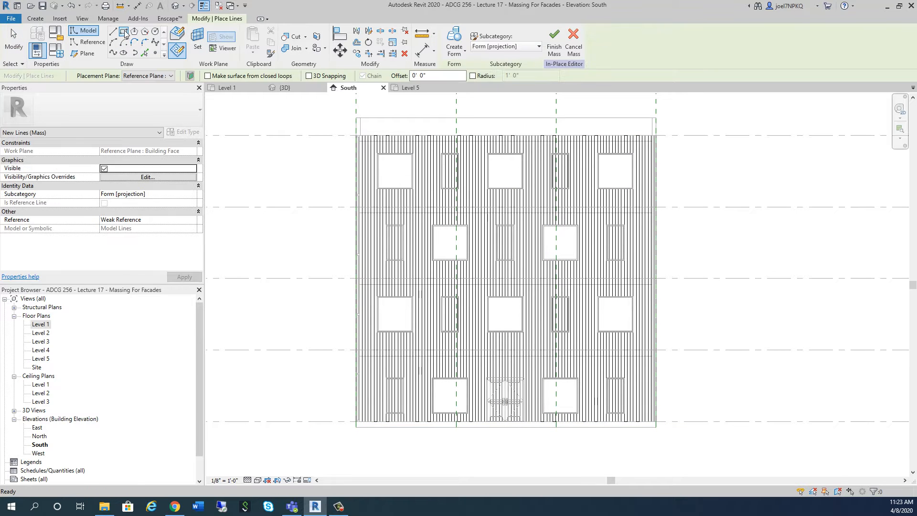
left_click(179, 49)
scroll(516, 437, "up", 5)
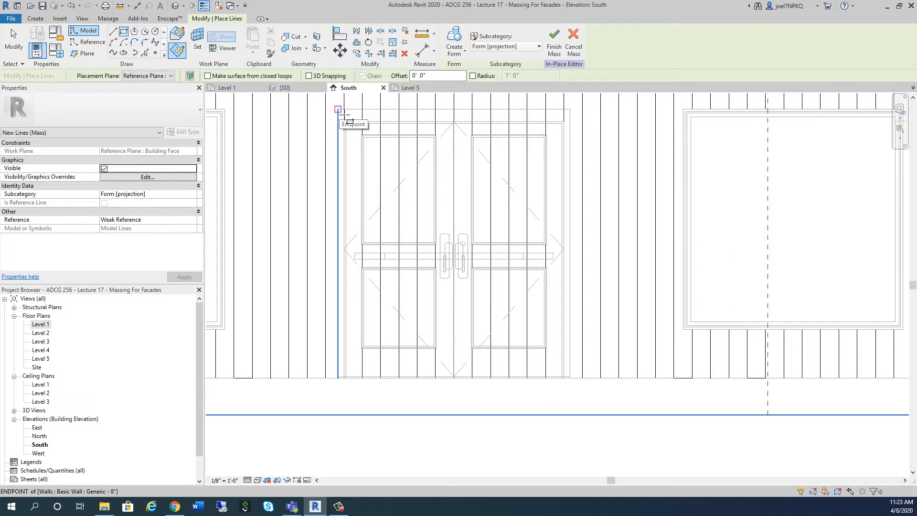
left_click(382, 172)
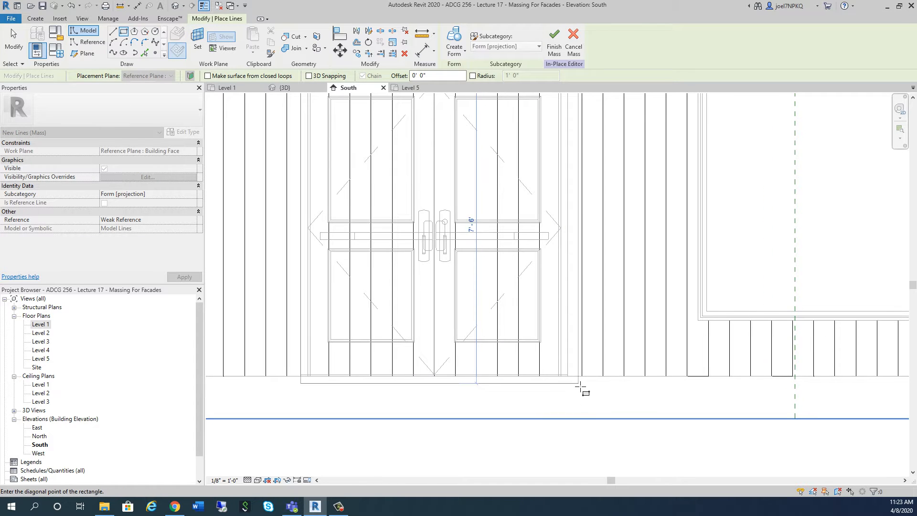
scroll(579, 387, "up", 1)
scroll(580, 387, "up", 3)
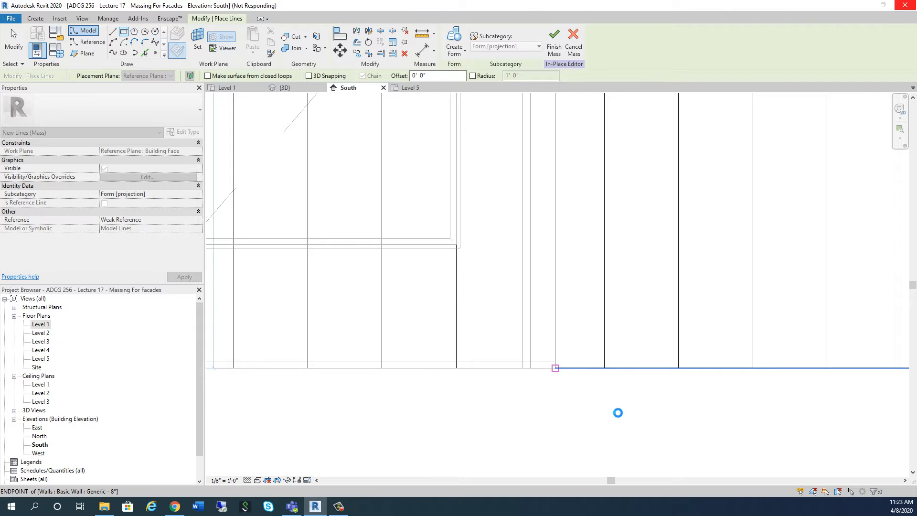
scroll(618, 412, "down", 5)
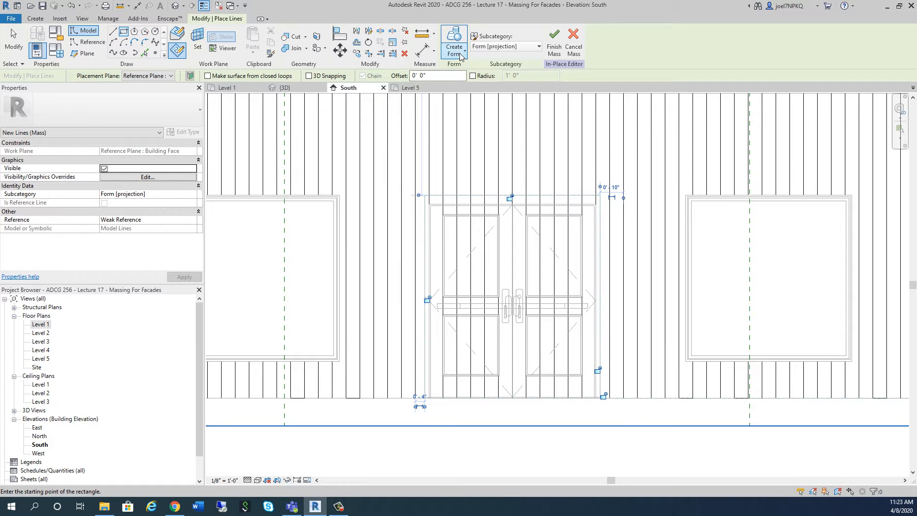
Step: Create a void form from the door rectangle and extend it outward in the 3D view so it passes through the facade fins
left_click(461, 57)
left_click(464, 89)
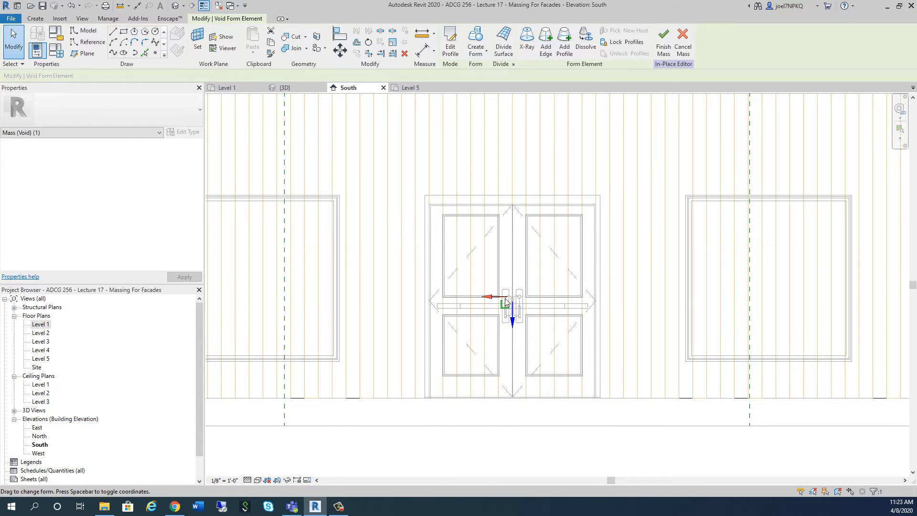
left_click(297, 87)
middle_click_drag(473, 431, 594, 432, "shift")
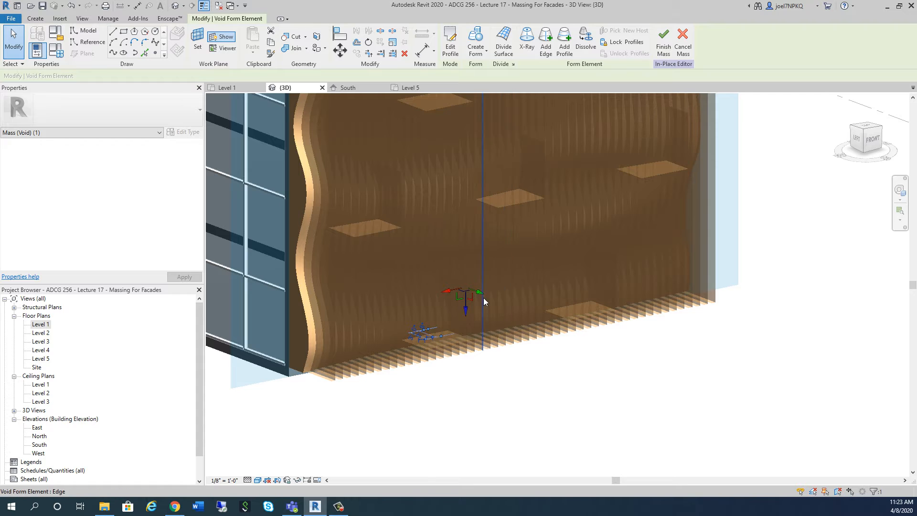
left_click_drag(479, 293, 524, 333)
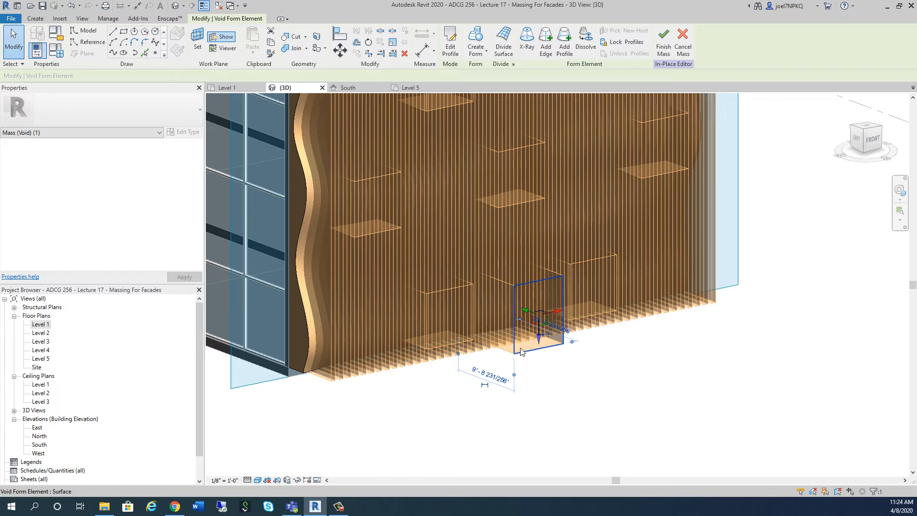
scroll(550, 363, "up", 3)
scroll(482, 419, "down", 2)
middle_click_drag(482, 419, 520, 440, "shift")
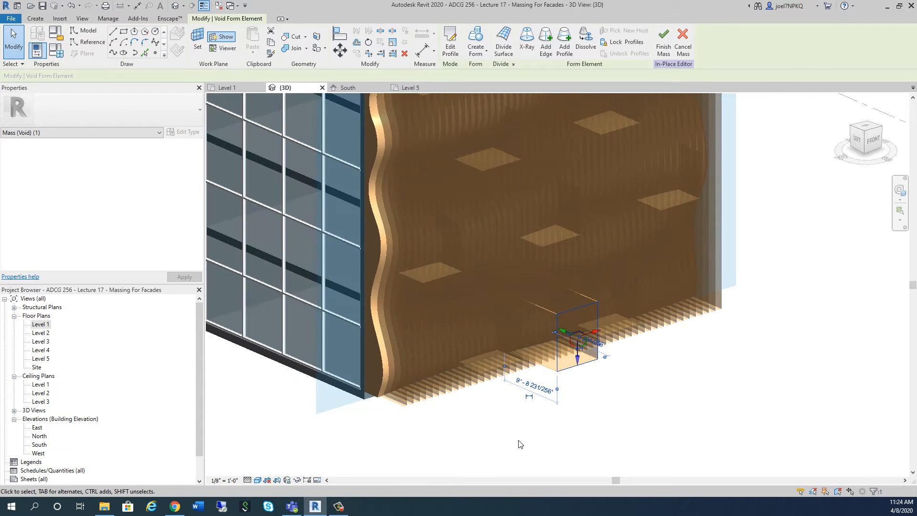
left_click(605, 405)
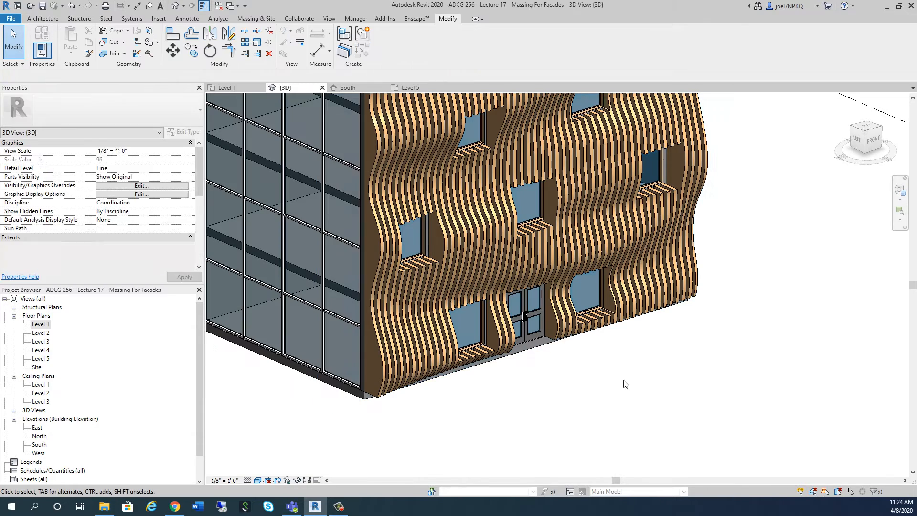
Step: In the Level 1 floor plan, place a perspective camera southwest of the building, aimed just past its northeast corner
mouse_move(625, 384)
middle_mouse_down("shift")
mouse_move(661, 414)
mouse_move(604, 399)
mouse_move(560, 348)
mouse_move(572, 365)
mouse_move(542, 383)
mouse_move(549, 404)
mouse_move(494, 379)
mouse_move(426, 368)
mouse_move(506, 391)
mouse_move(428, 420)
mouse_move(449, 409)
middle_mouse_up("shift")
scroll(493, 380, "down", 1)
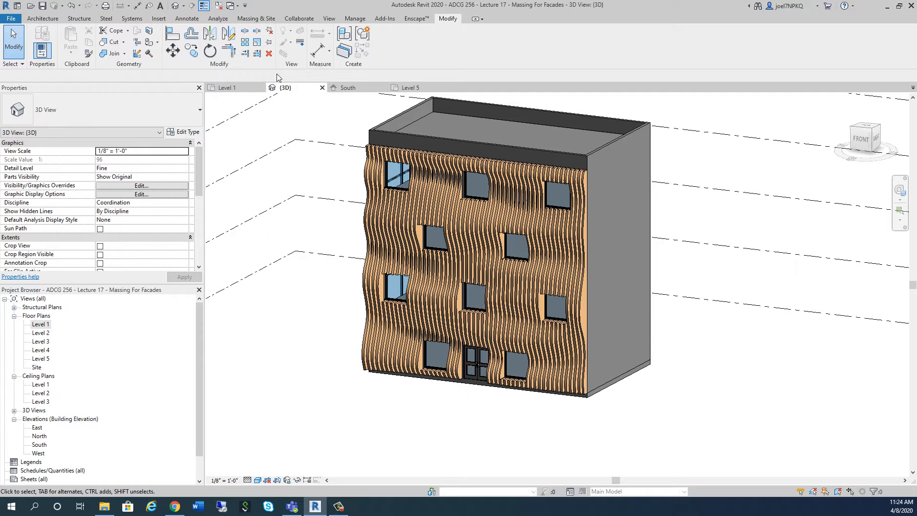
left_click(232, 91)
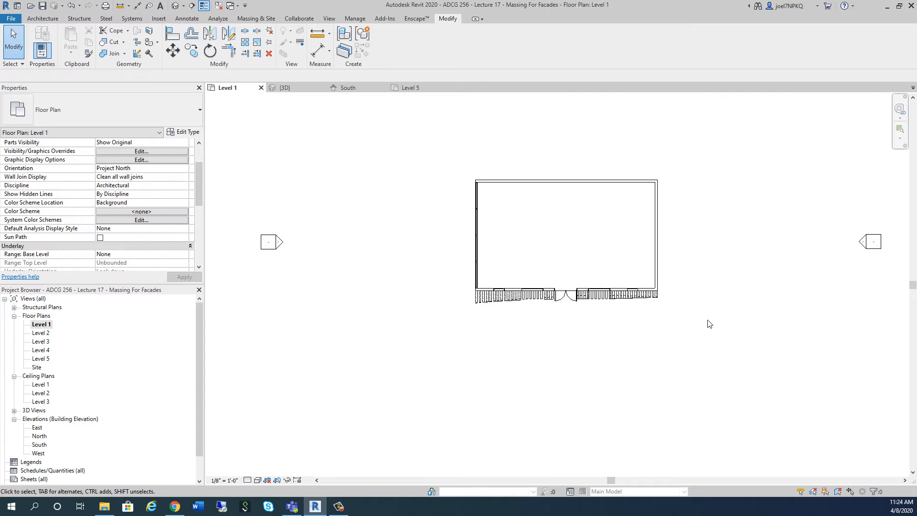
scroll(710, 324, "up", 1)
middle_click_drag(720, 303, 668, 328)
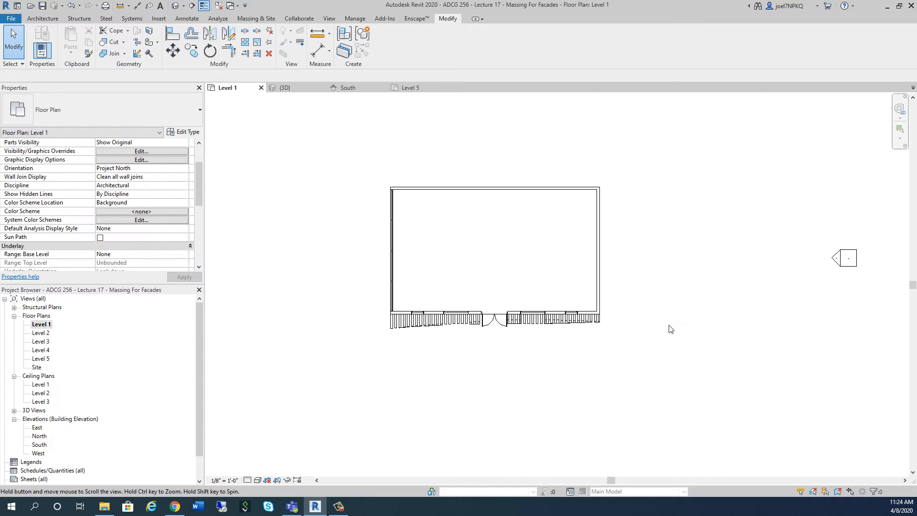
left_click(183, 5)
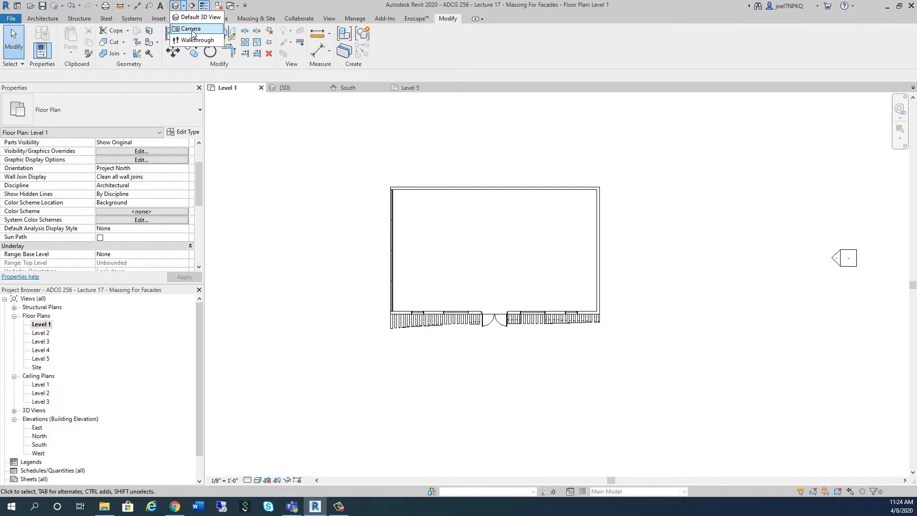
left_click(191, 29)
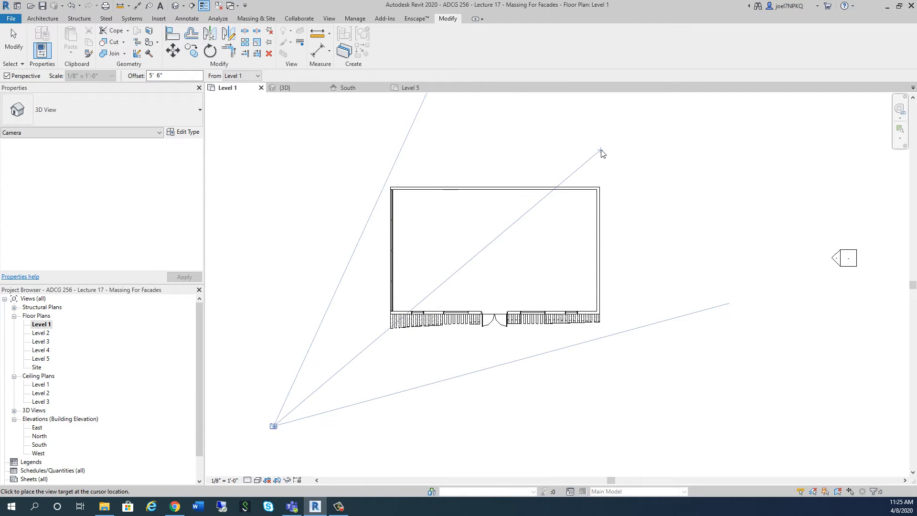
left_click(613, 177)
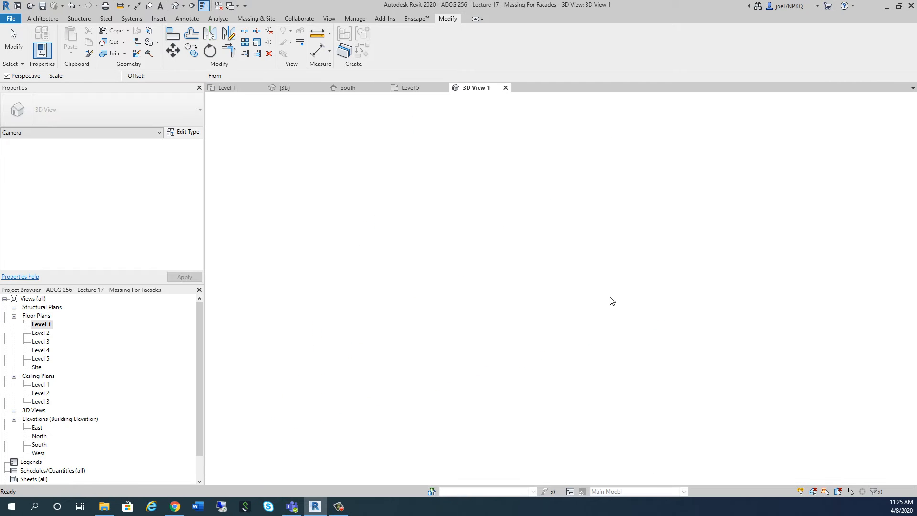
Step: Enlarge the camera view's crop region upward and to the right so the whole building fits inside it
scroll(384, 426, "down", 4)
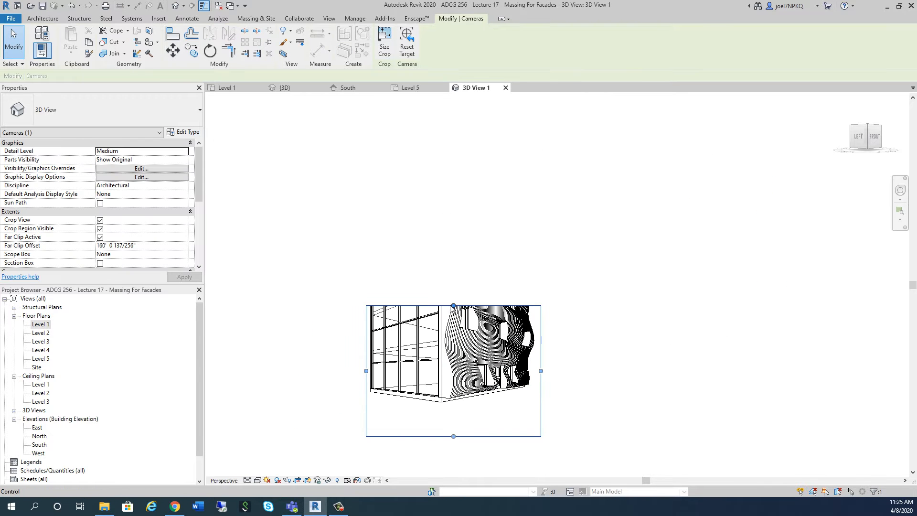
left_click_drag(454, 306, 454, 148)
left_click_drag(541, 292, 571, 294)
left_click(518, 416)
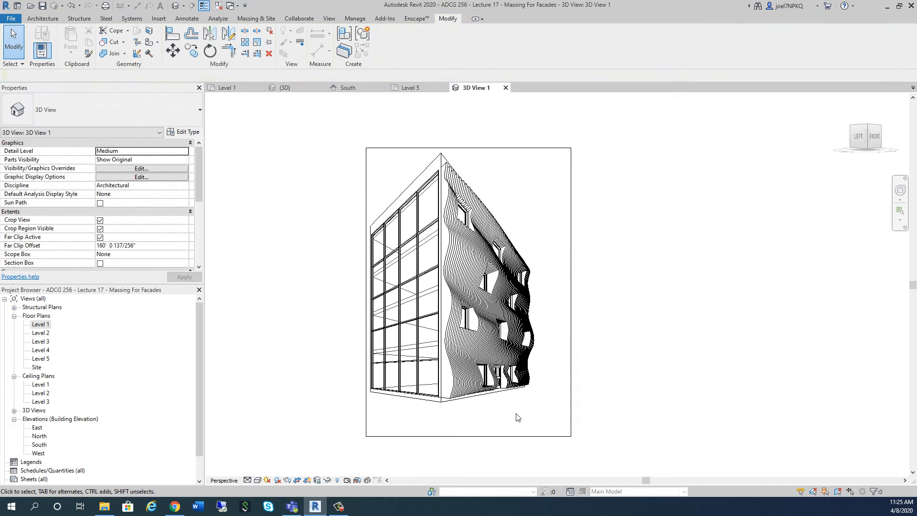
Step: Set the perspective camera view to the Shaded visual style and Fine detail level
key("s")
key("d")
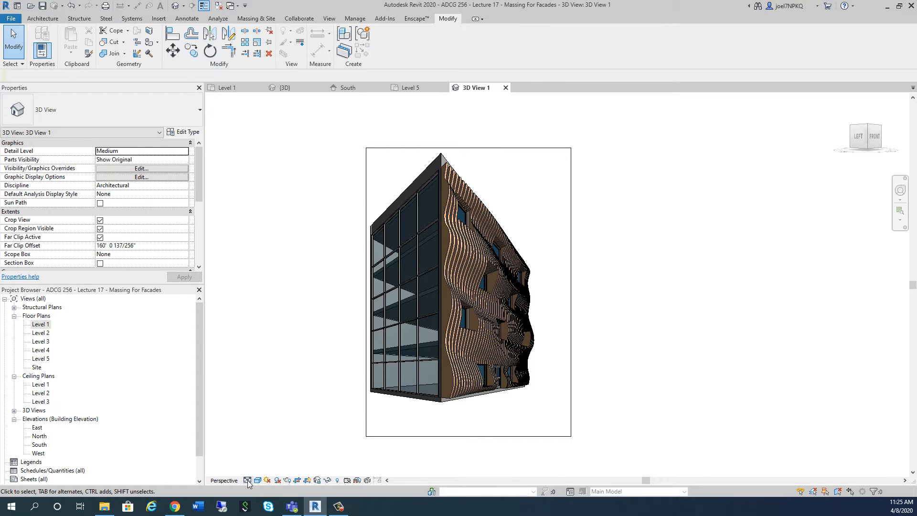
left_click(247, 480)
left_click(258, 474)
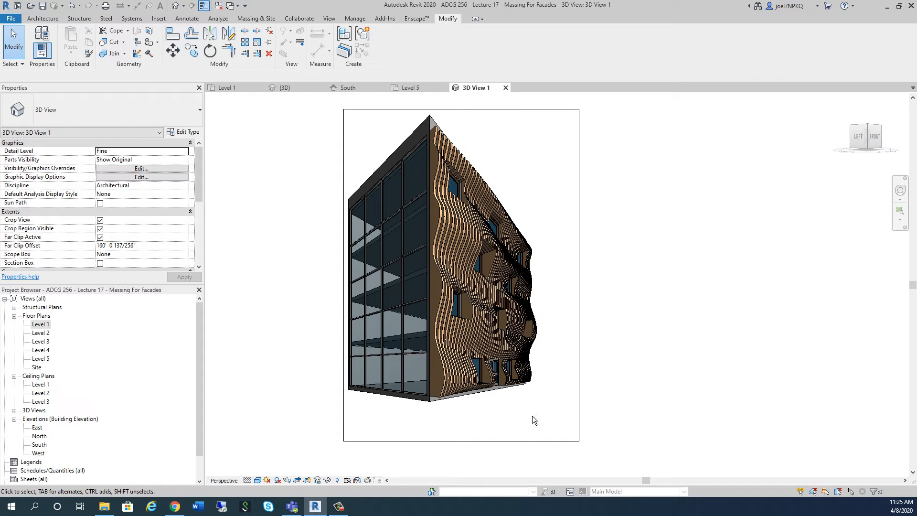
Step: Orbit the camera view toward the wavy fin facade and set its visual style to Realistic
mouse_move(532, 416)
middle_mouse_down("shift")
mouse_move(527, 442)
mouse_move(510, 452)
middle_mouse_up("shift")
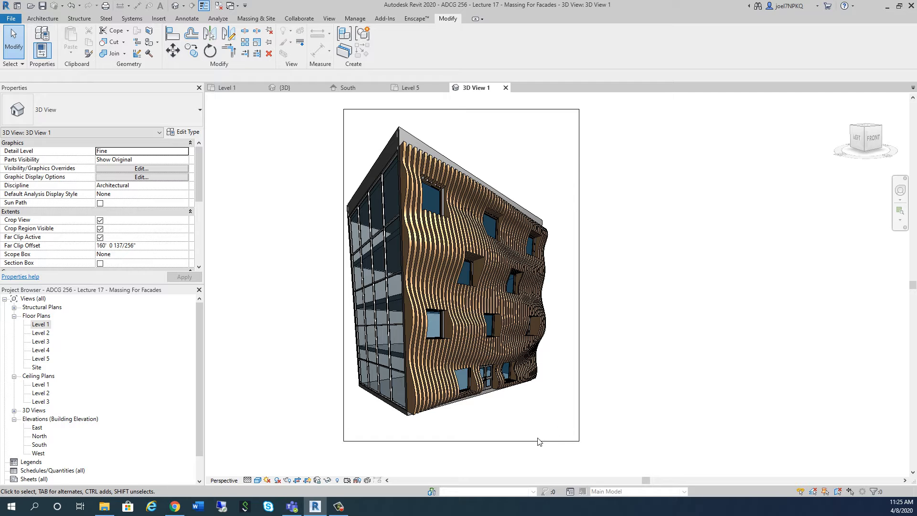
scroll(497, 420, "up", 2)
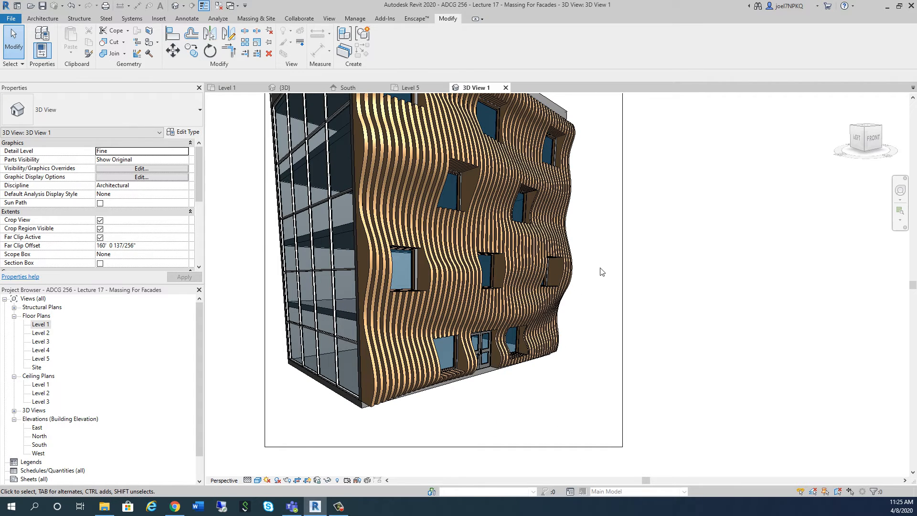
middle_click_drag(602, 271, 616, 376)
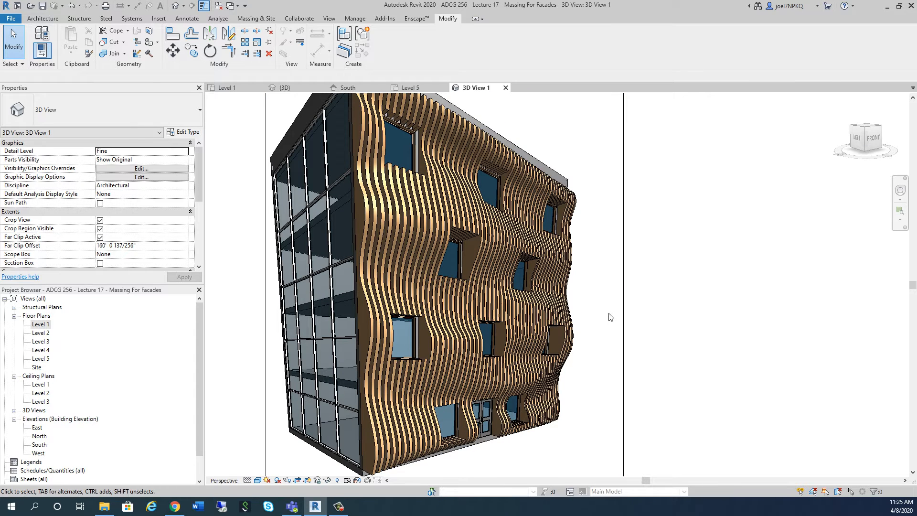
scroll(365, 228, "up", 3)
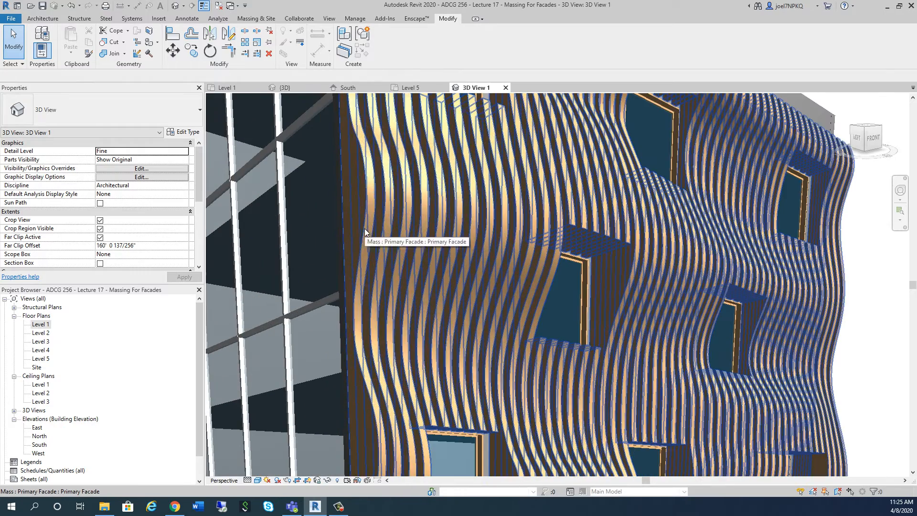
scroll(329, 379, "down", 4)
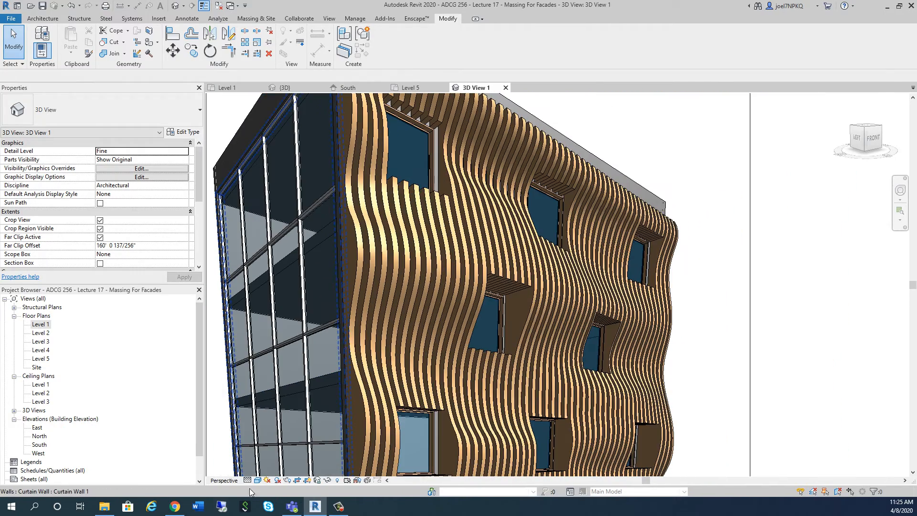
left_click(258, 480)
left_click(276, 471)
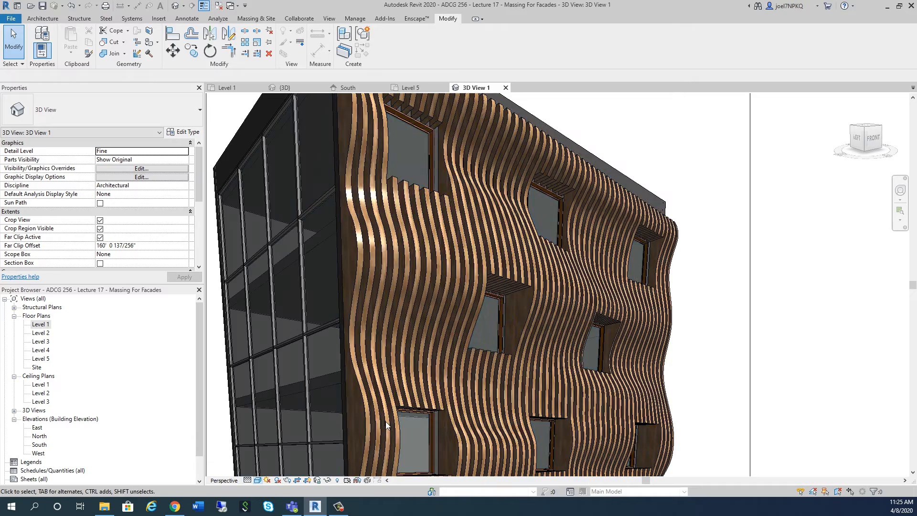
Step: Extend the camera view's crop region outward on the curtain wall side to leave empty space around the building
scroll(296, 291, "up", 5)
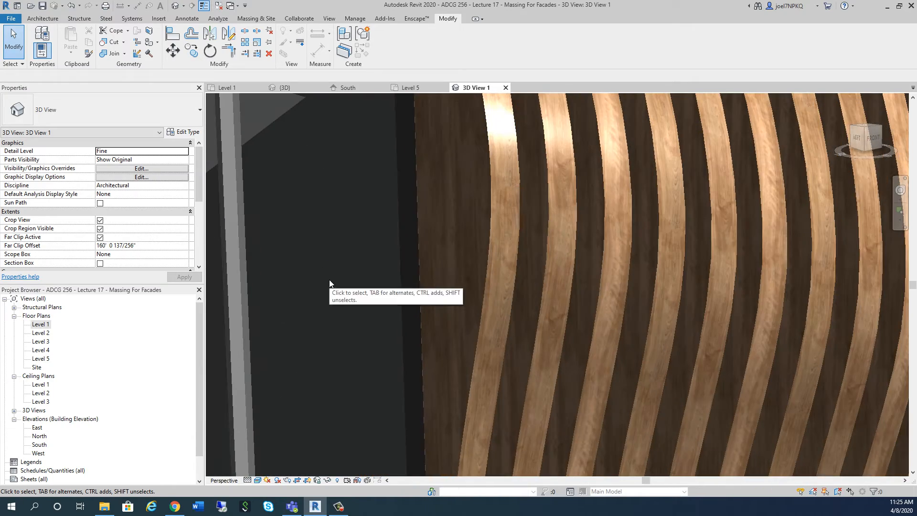
mouse_move(347, 313)
middle_mouse_down("shift")
mouse_move(366, 323)
mouse_move(329, 315)
middle_mouse_up("shift")
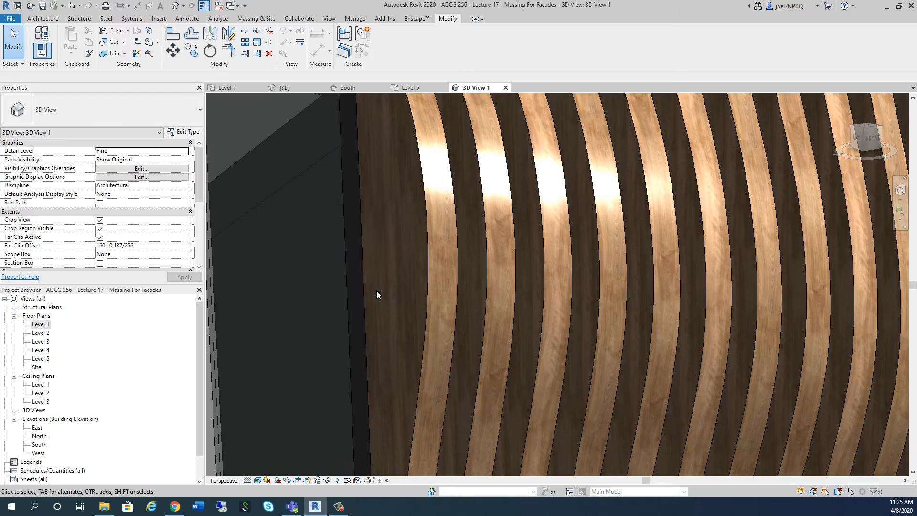
scroll(376, 291, "down", 5)
scroll(386, 295, "down", 4)
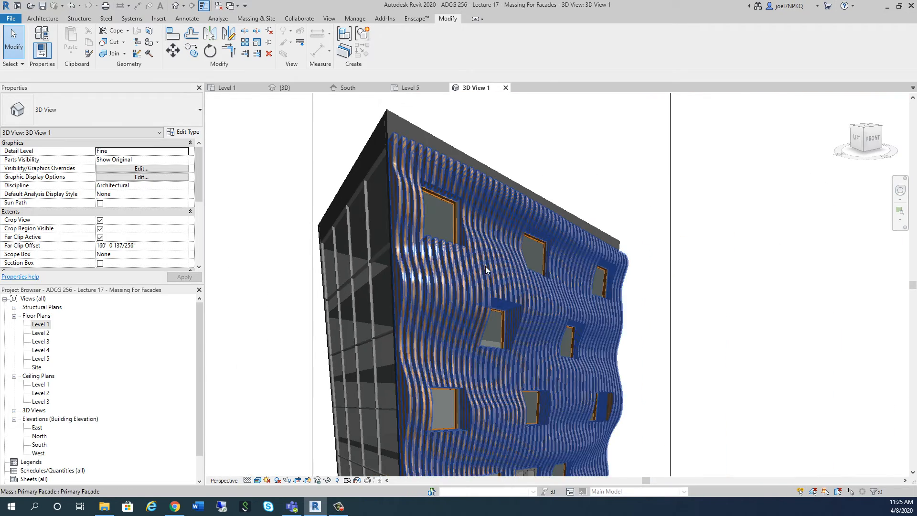
mouse_move(537, 411)
middle_mouse_down("shift")
mouse_move(540, 424)
mouse_move(520, 439)
mouse_move(444, 424)
mouse_move(504, 439)
mouse_move(463, 459)
mouse_move(406, 403)
mouse_move(462, 408)
mouse_move(552, 451)
mouse_move(560, 467)
mouse_move(579, 328)
mouse_move(572, 345)
middle_mouse_up("shift")
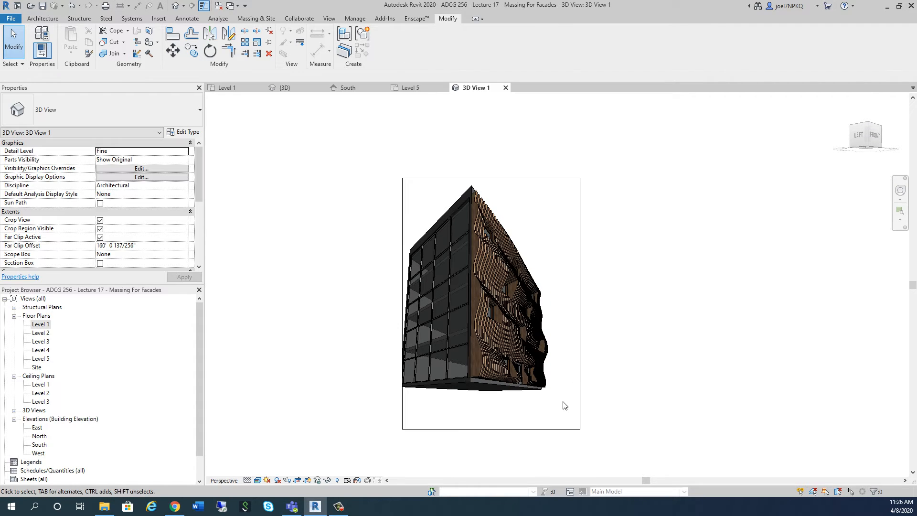
left_click(402, 299)
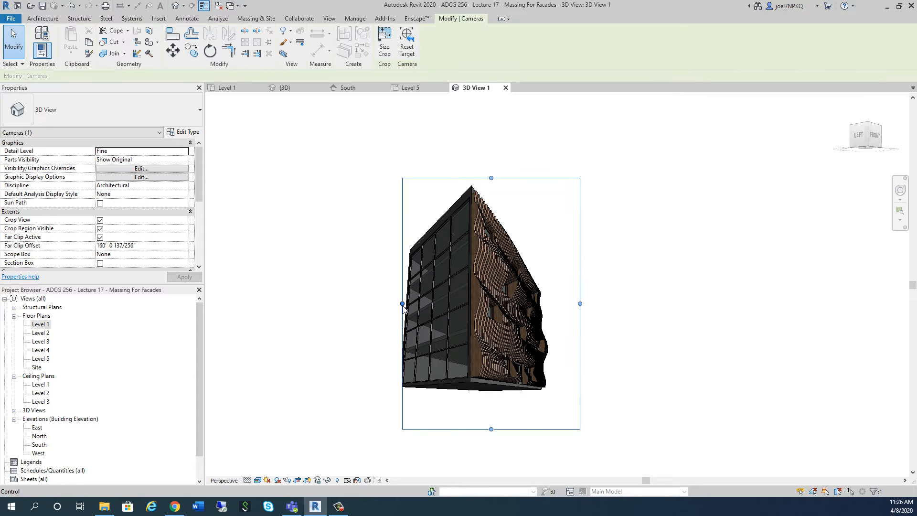
left_click_drag(402, 304, 348, 307)
middle_click_drag(543, 396, 535, 447, "shift")
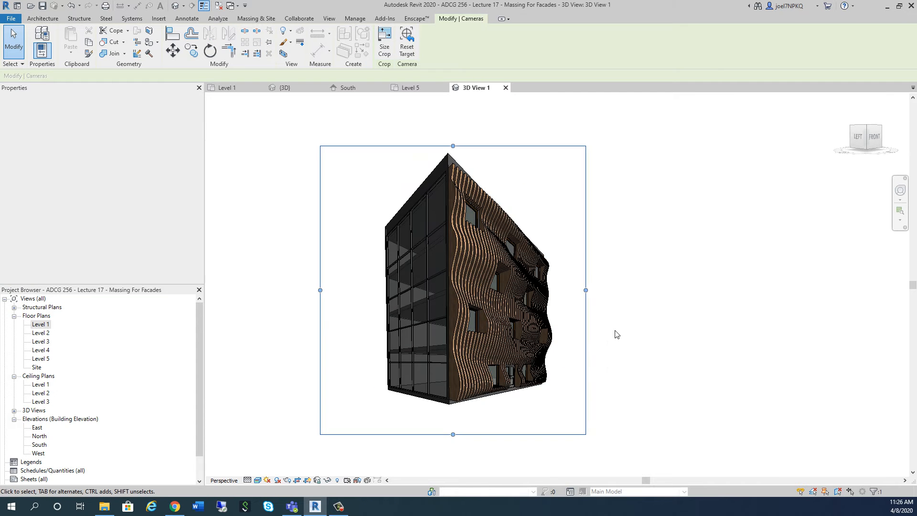
left_click(642, 292)
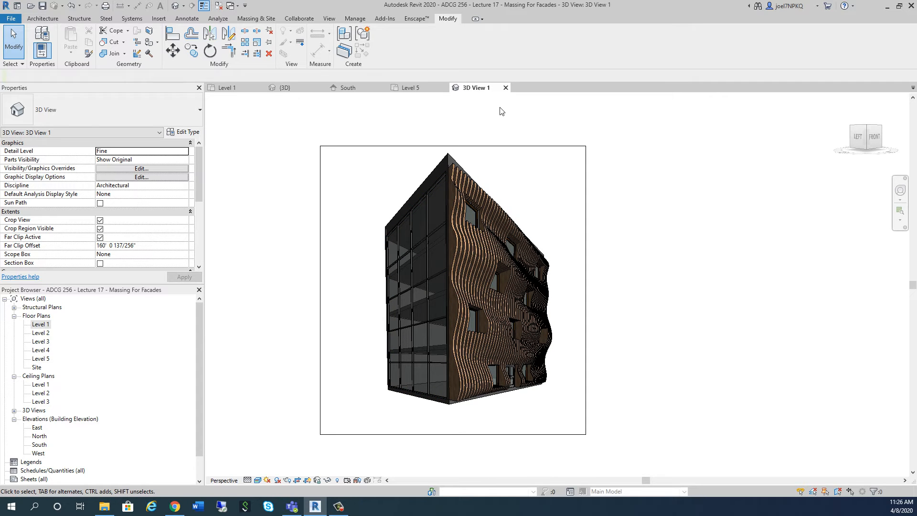
Step: Review the facade and its openings in the camera view, the South elevation and finally the default 3D view
mouse_move(620, 262)
middle_mouse_down("shift")
mouse_move(641, 242)
mouse_move(641, 260)
mouse_move(628, 263)
middle_mouse_up("shift")
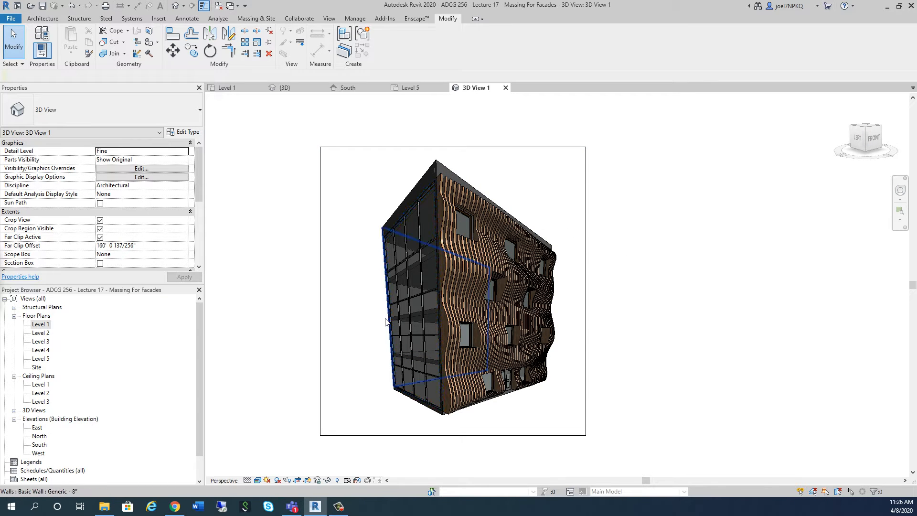
middle_click_drag(608, 394, 624, 411, "shift")
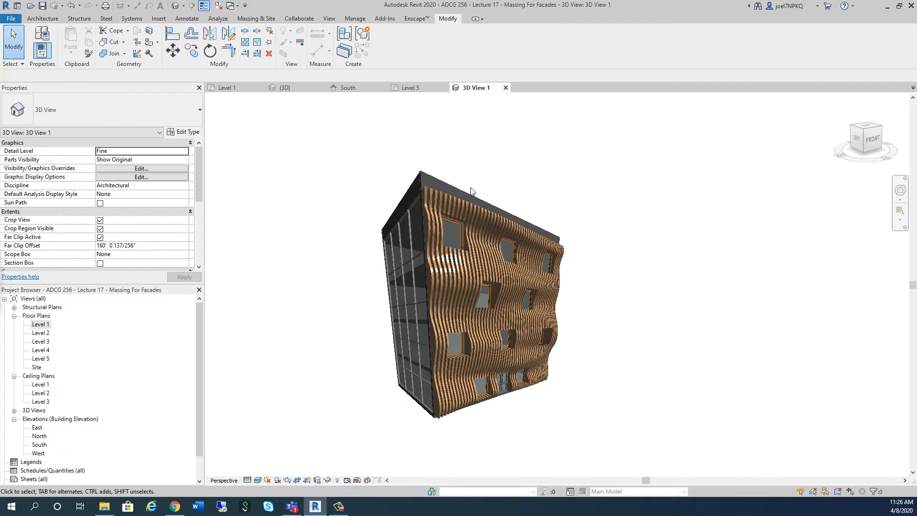
left_click(333, 87)
scroll(604, 327, "down", 3)
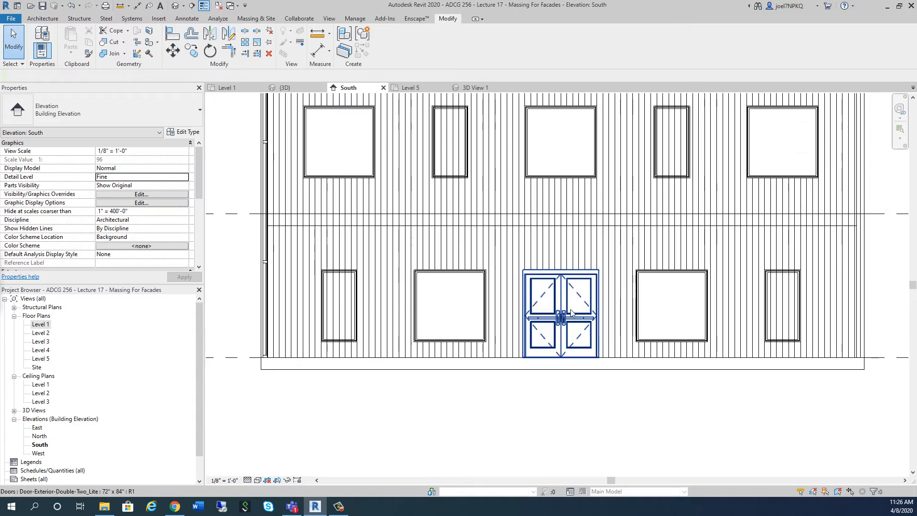
left_click(285, 87)
middle_click_drag(317, 297, 395, 263, "shift")
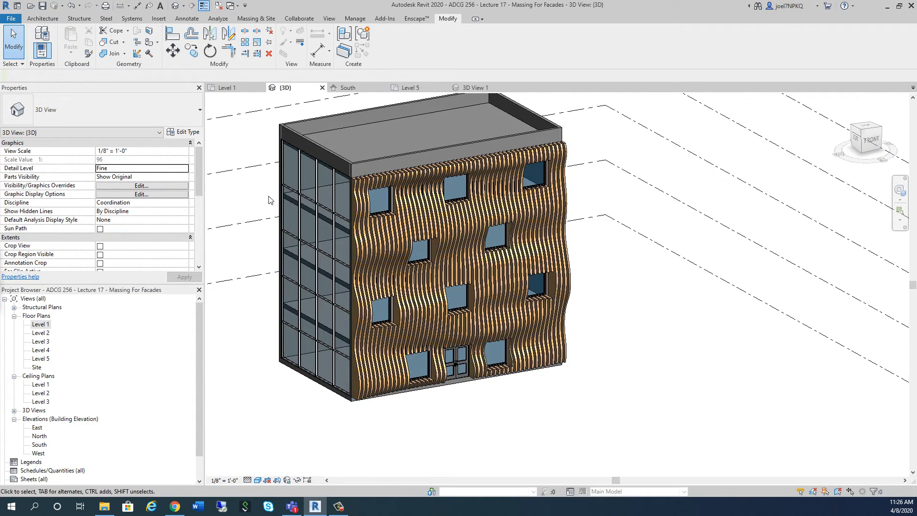
scroll(247, 219, "up", 2)
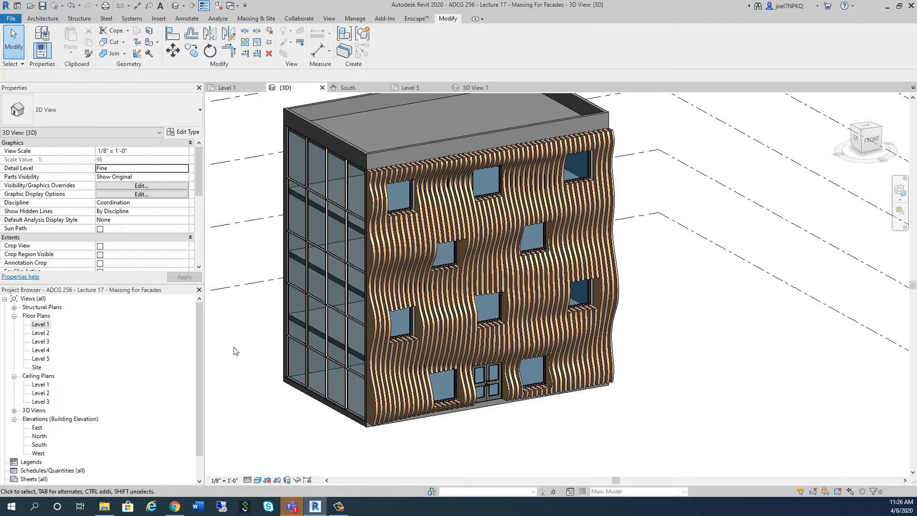
scroll(270, 338, "down", 3)
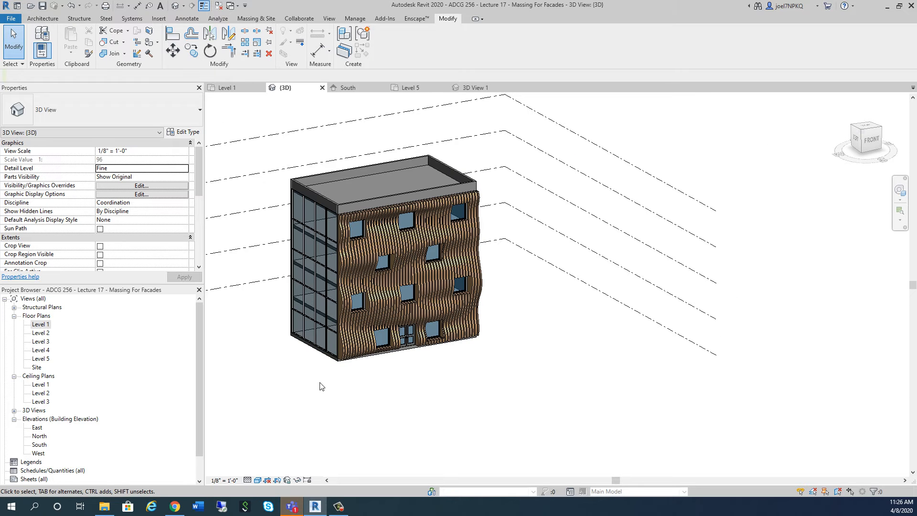
Step: Turn on the sun path in the default 3D view, continuing with the current sun settings
left_click(268, 481)
left_click(290, 470)
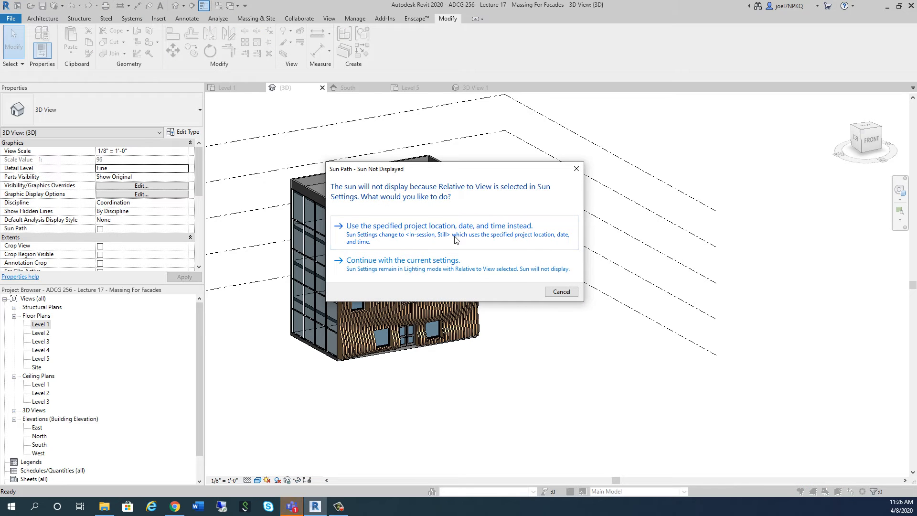
left_click(399, 264)
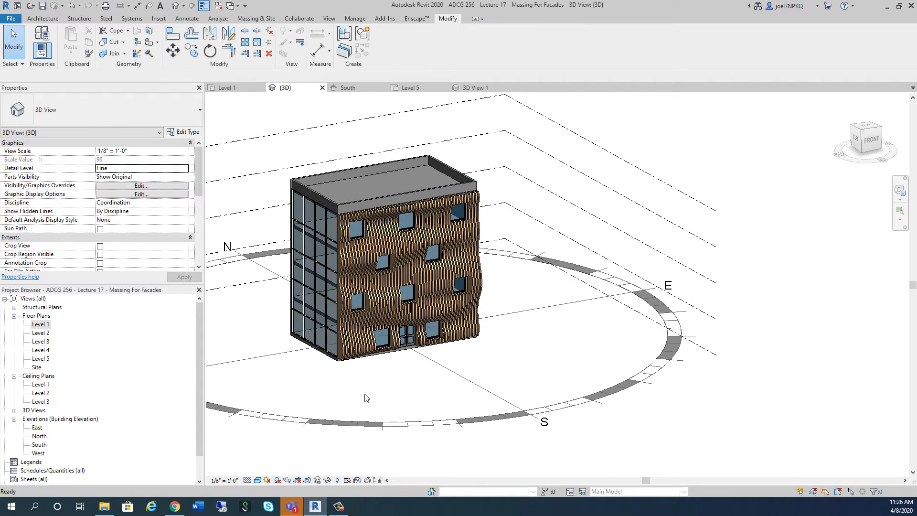
Step: Change the sun settings to a Single Day solar study and turn on shadows in the default 3D view
left_click(267, 480)
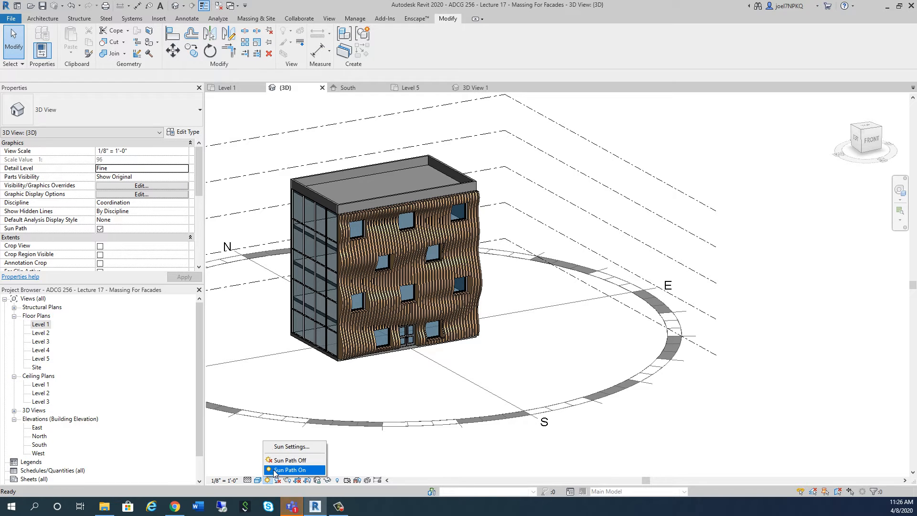
left_click(275, 471)
left_click(267, 480)
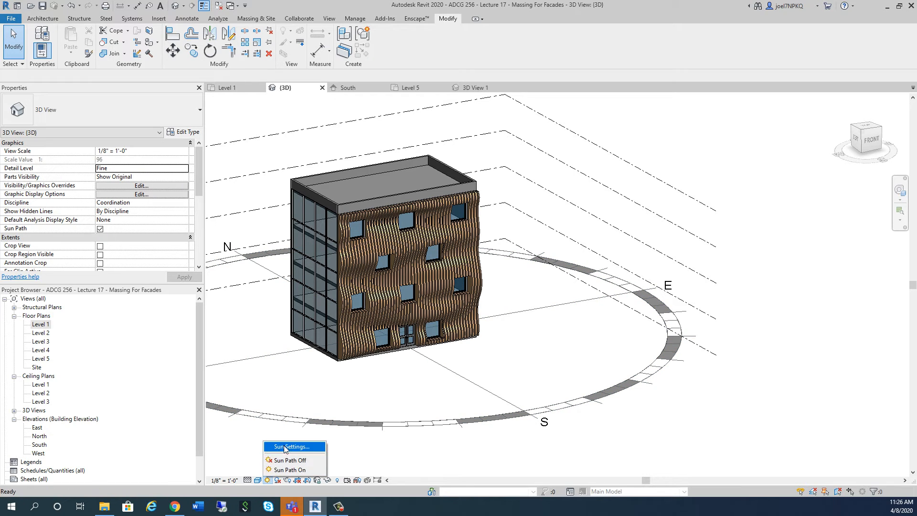
left_click(282, 446)
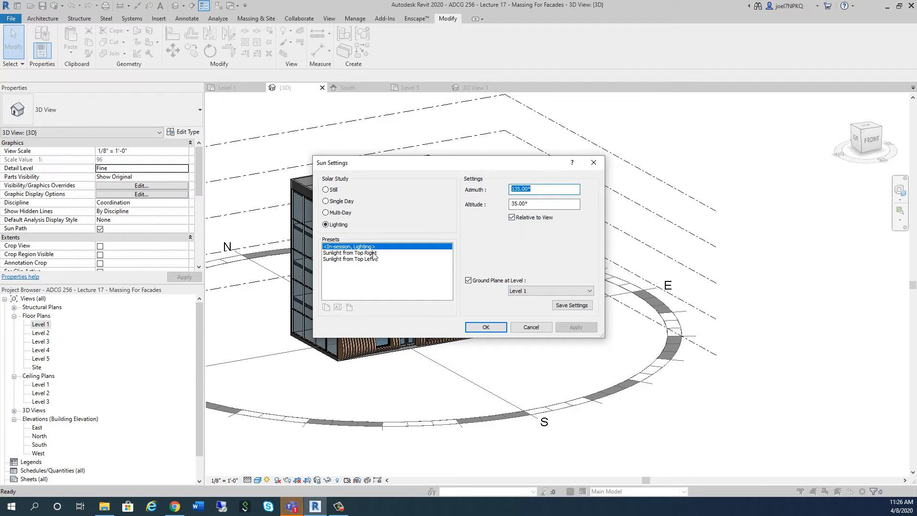
left_click(326, 202)
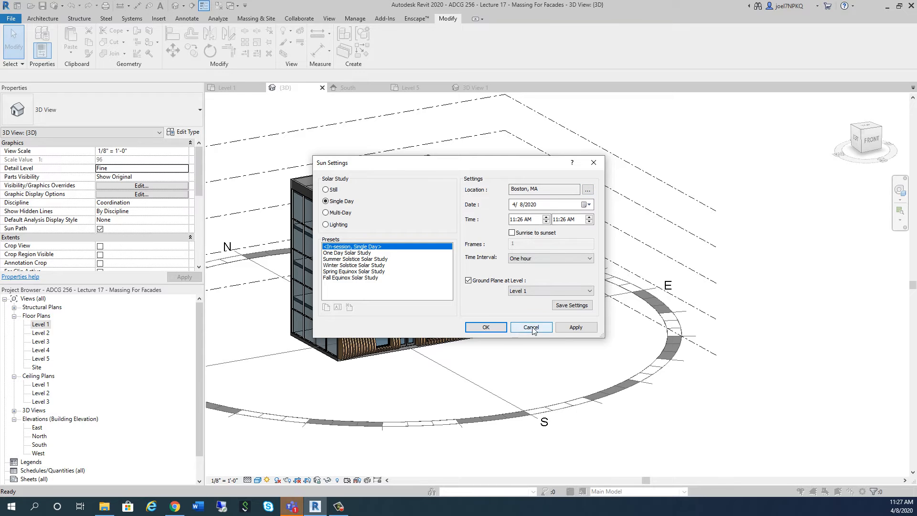
left_click(576, 328)
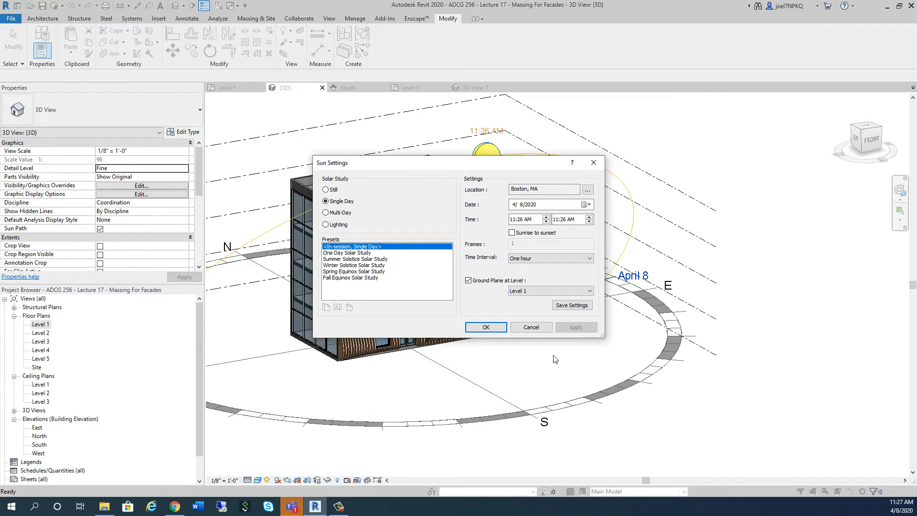
left_click(495, 328)
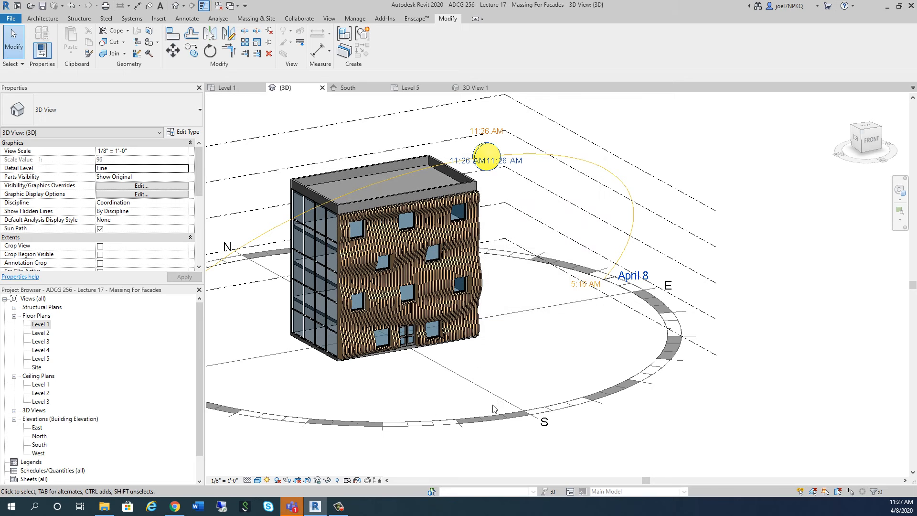
left_click(277, 481)
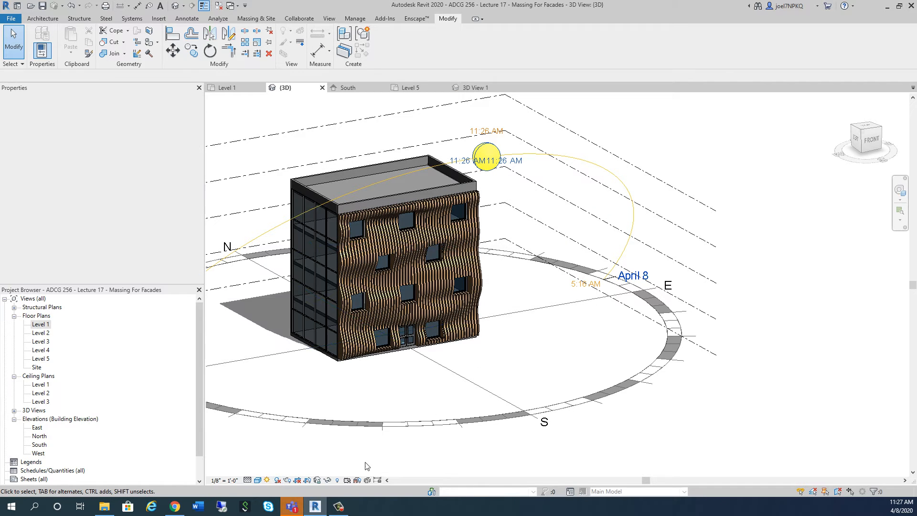
Step: Set the single-day solar study's date to August 1, 2020 in the sun settings and apply it
scroll(543, 354, "down", 1)
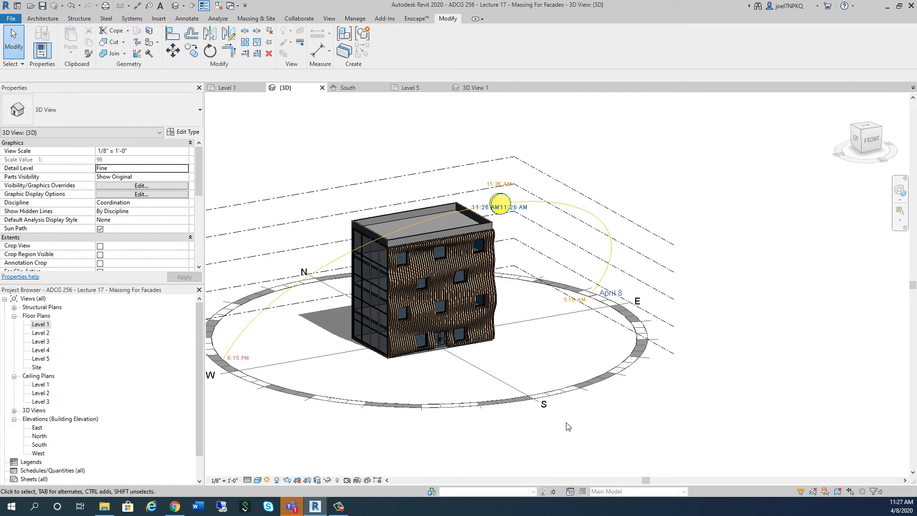
left_click(267, 481)
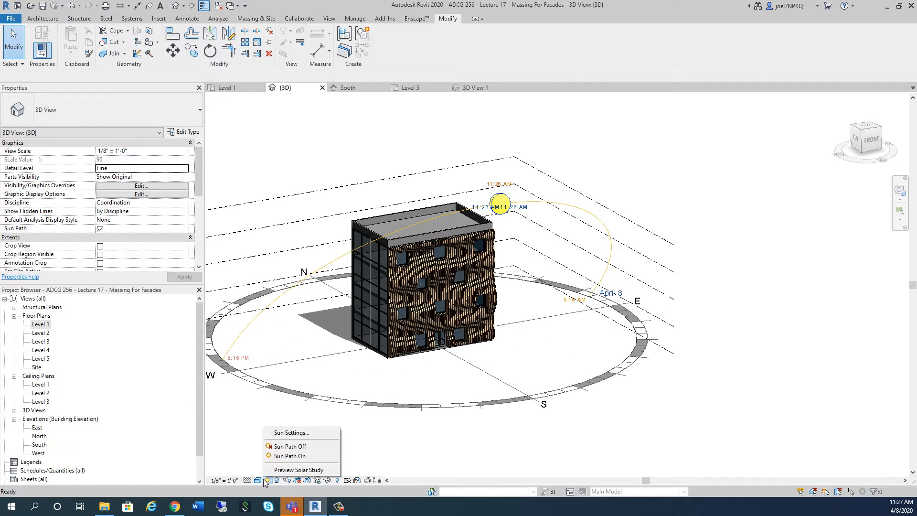
left_click(292, 433)
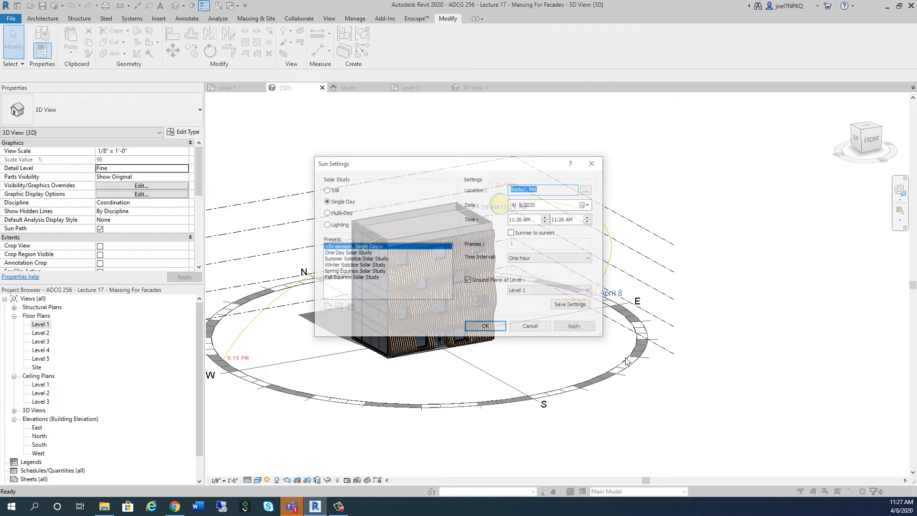
left_click(593, 206)
left_click(610, 219)
left_click(610, 218)
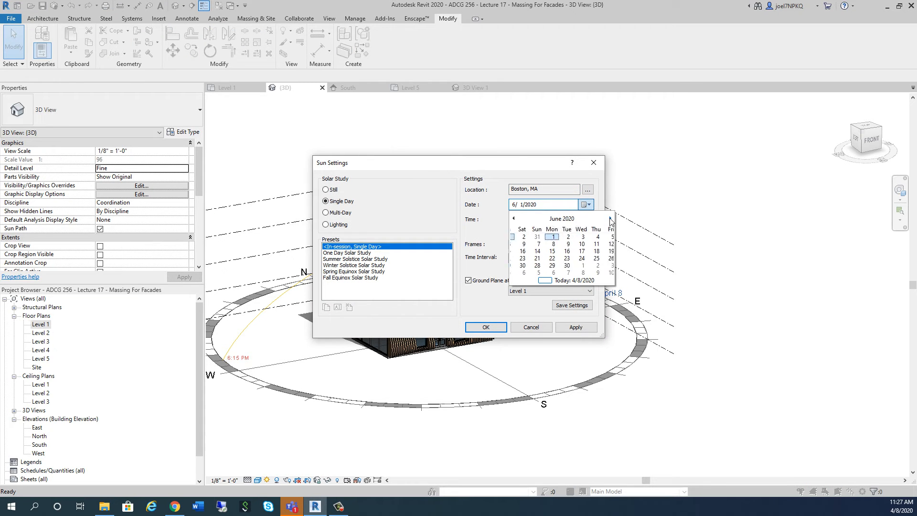
left_click(610, 218)
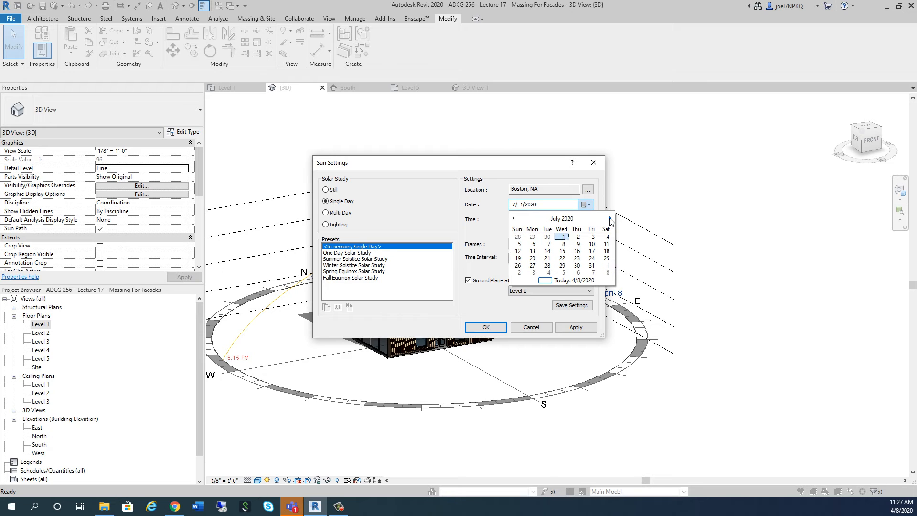
left_click(610, 218)
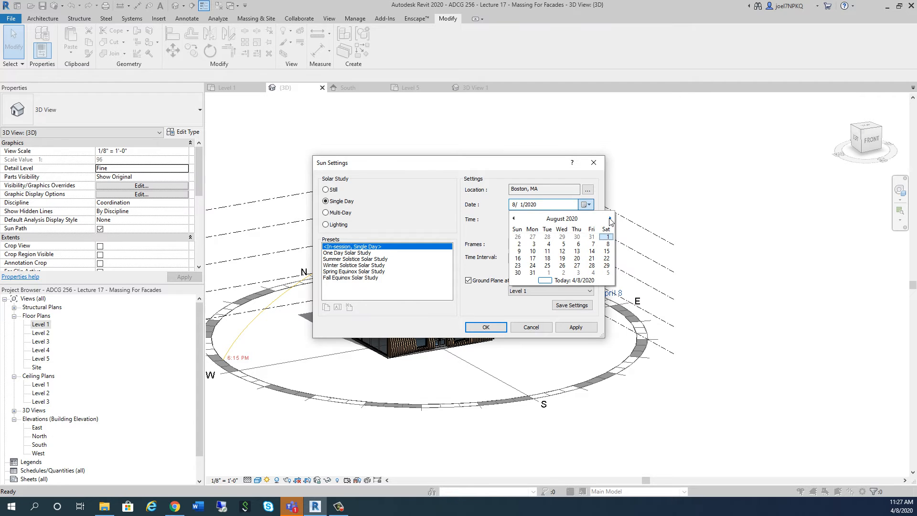
left_click(527, 311)
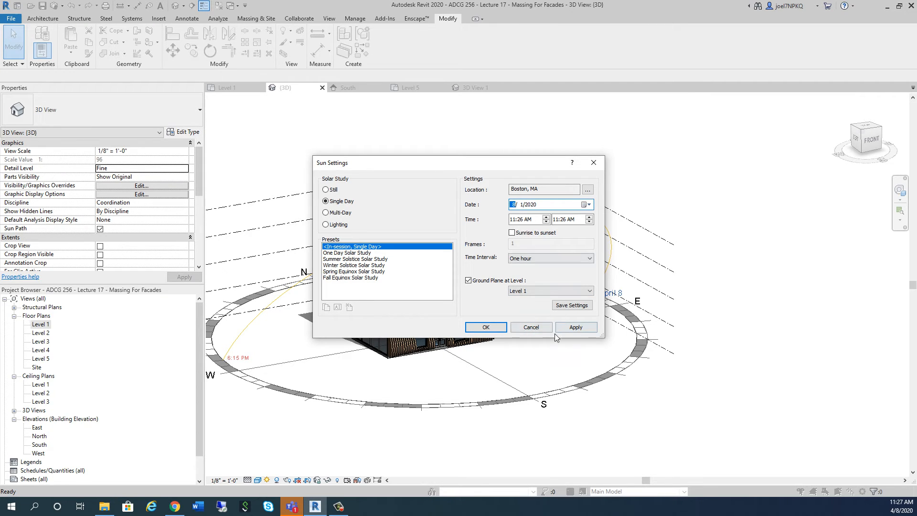
left_click(573, 328)
left_click(486, 327)
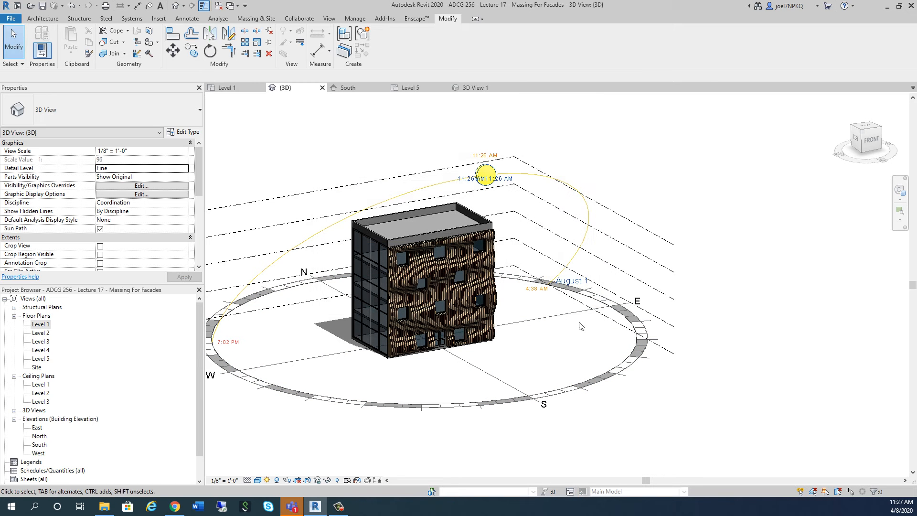
left_click(486, 175)
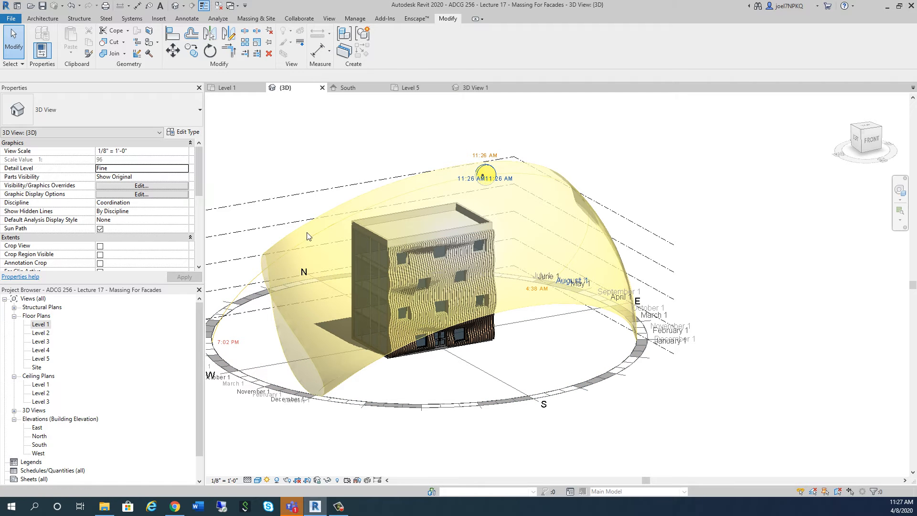
left_click(473, 180)
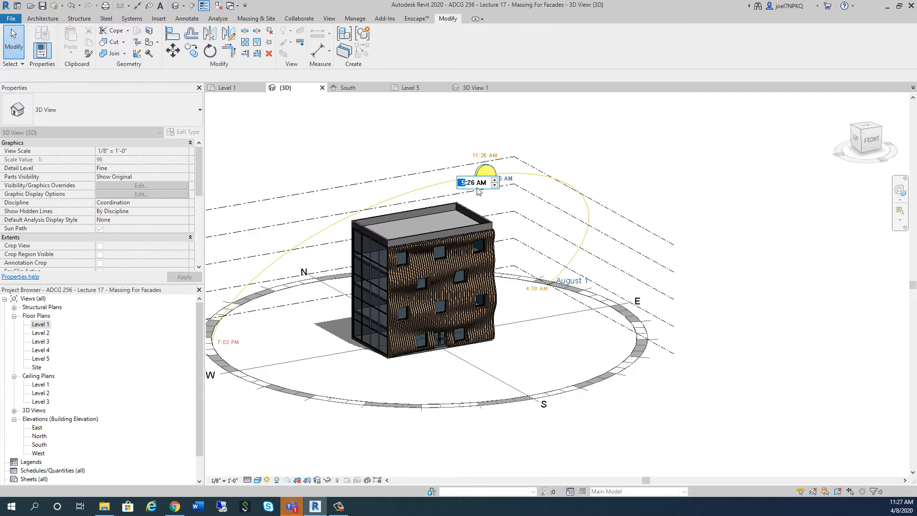
left_click(491, 185)
left_click(463, 182)
key("Escape")
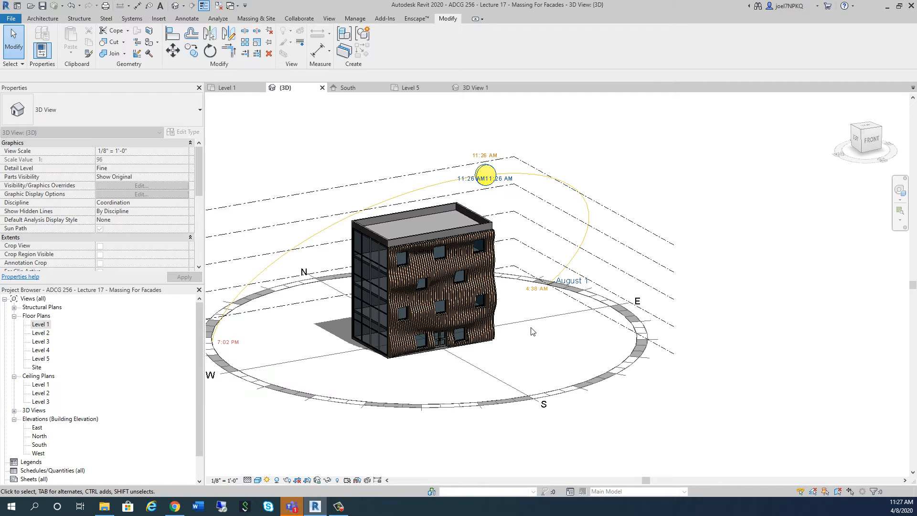
left_click(470, 180)
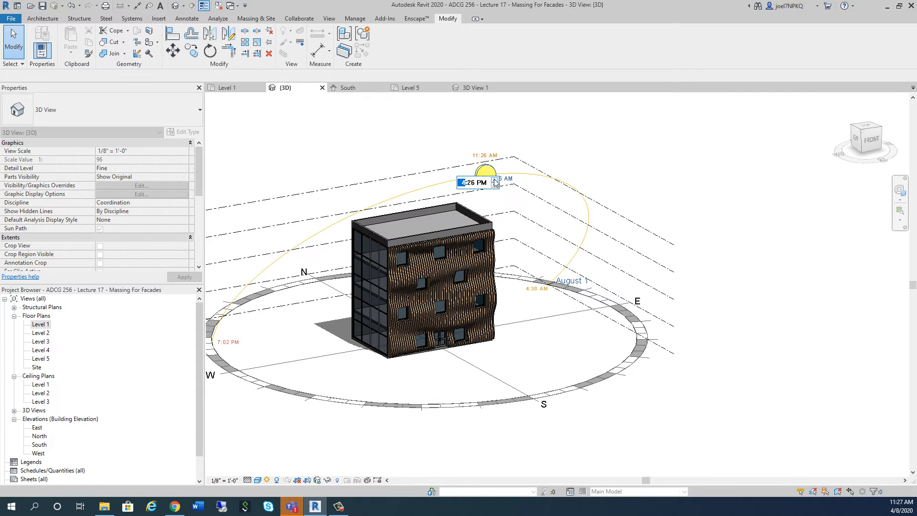
key("Escape")
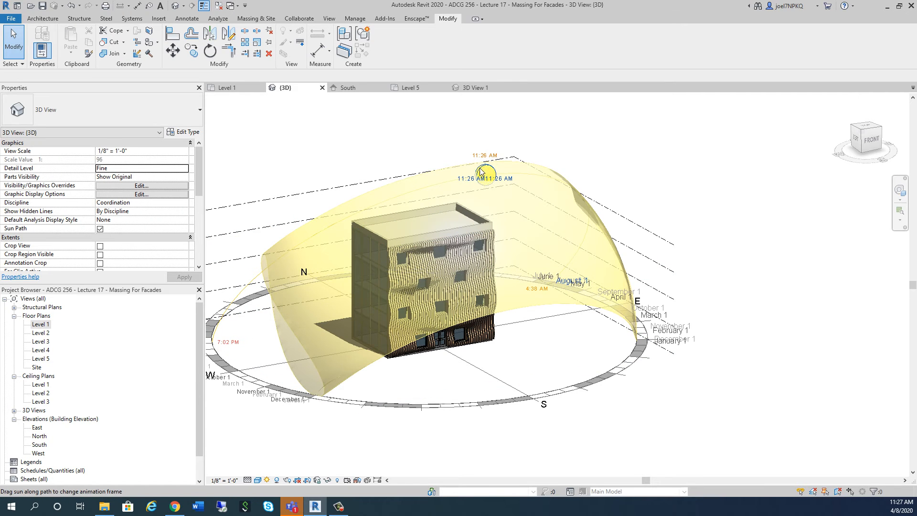
Step: Move the solar study's end time directly on the sun path to 5:30 PM
middle_click_drag(481, 172, 436, 200, "shift")
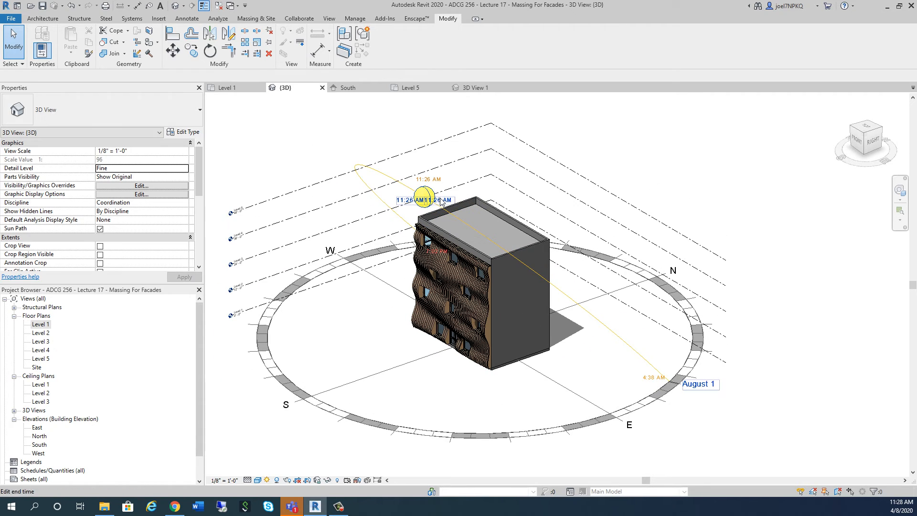
left_click(441, 201)
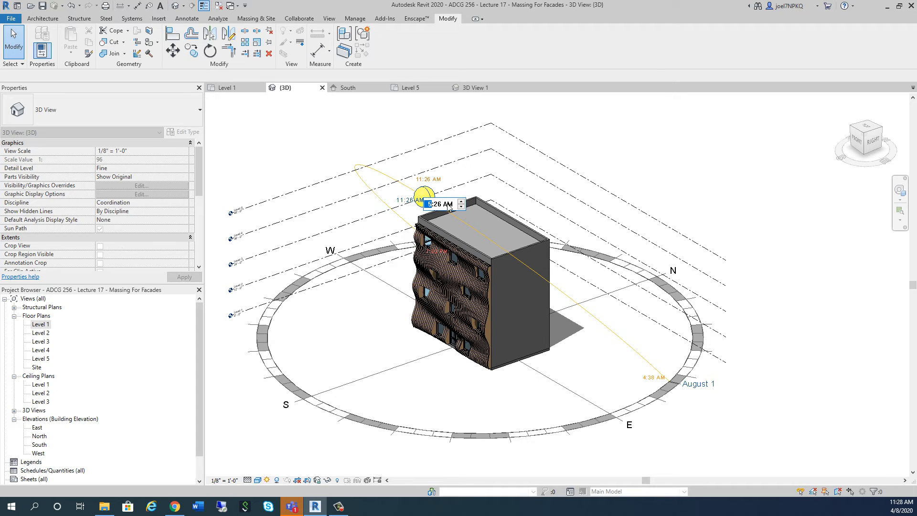
left_click(453, 205)
key("Return")
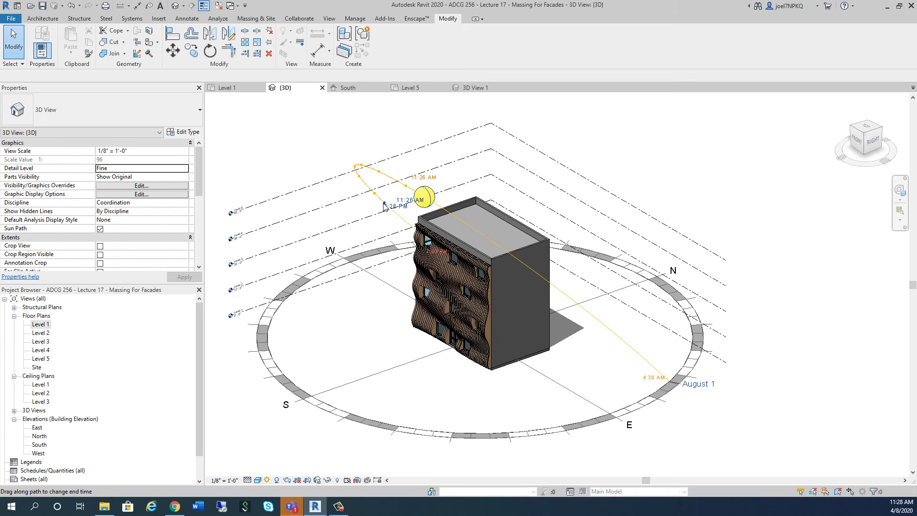
left_click_drag(385, 207, 373, 224)
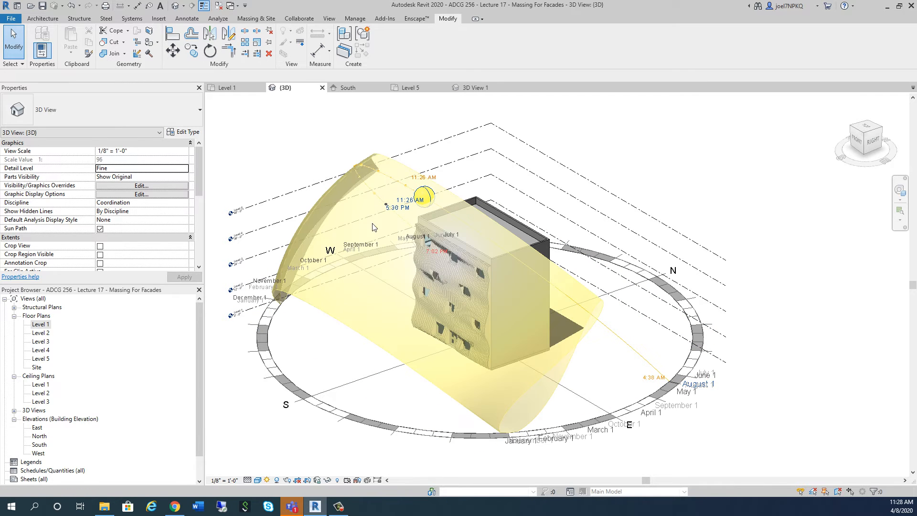
Step: Pull the study's end time back to 3:30 PM on the sun path and move the sun to 3:26 PM
left_click_drag(304, 204, 306, 203)
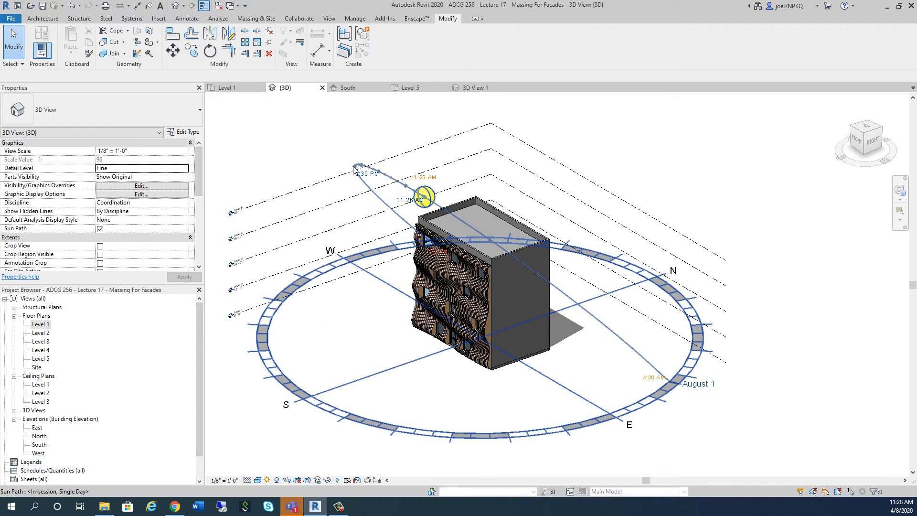
left_click_drag(424, 197, 321, 216)
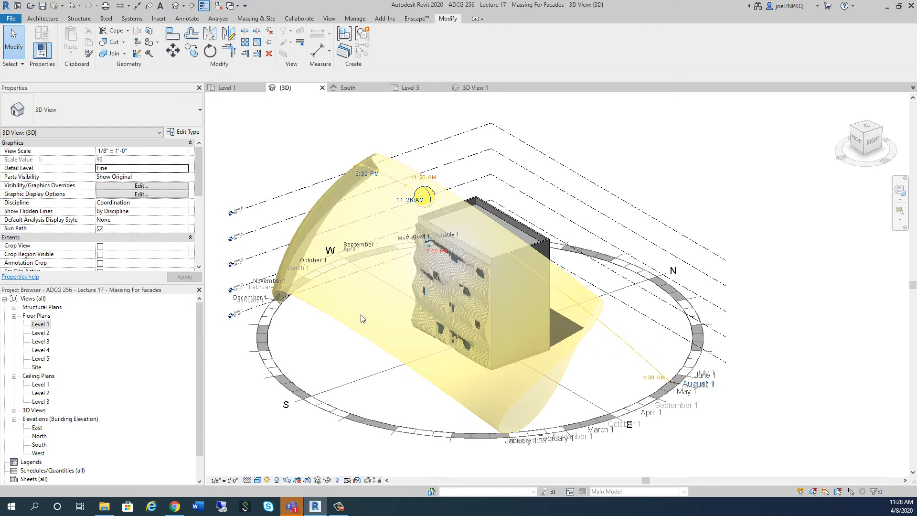
left_click_drag(361, 318, 362, 351)
mouse_move(329, 330)
middle_mouse_down("shift")
mouse_move(356, 331)
mouse_move(383, 301)
middle_mouse_up("shift")
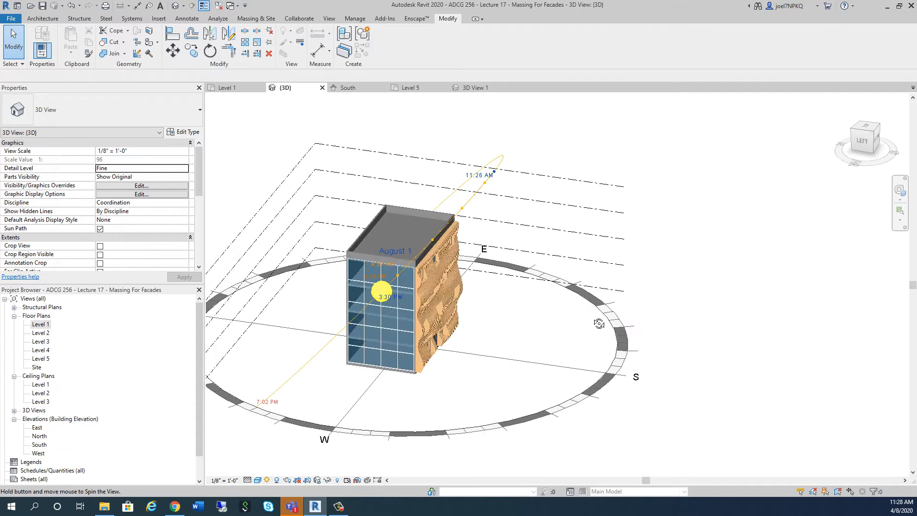
left_click_drag(387, 299, 375, 296)
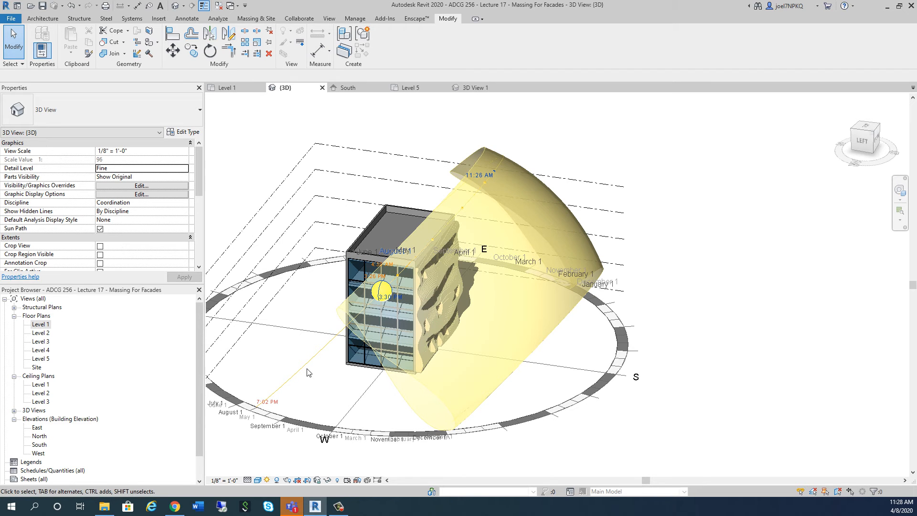
middle_click_drag(232, 366, 404, 358, "shift")
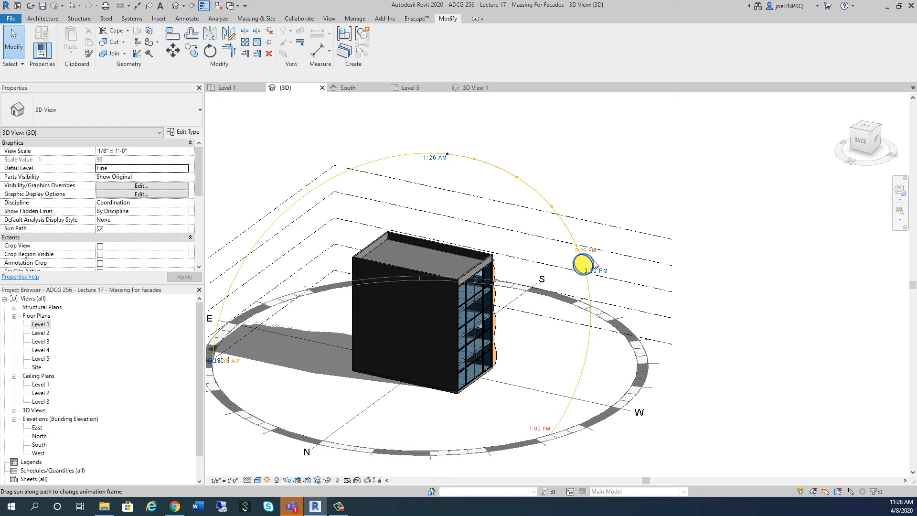
Step: Set the solar study's end time to 5:30 PM through its time label on the sun path
left_click(587, 368)
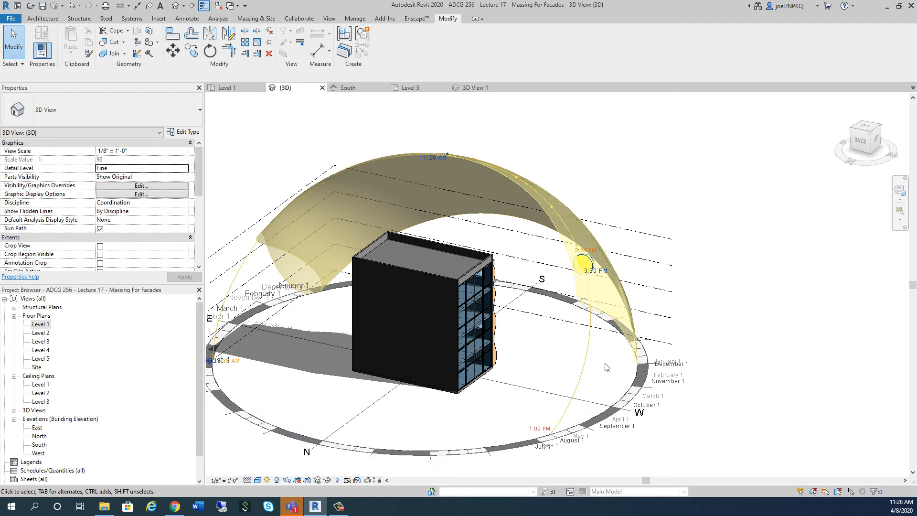
left_click(597, 271)
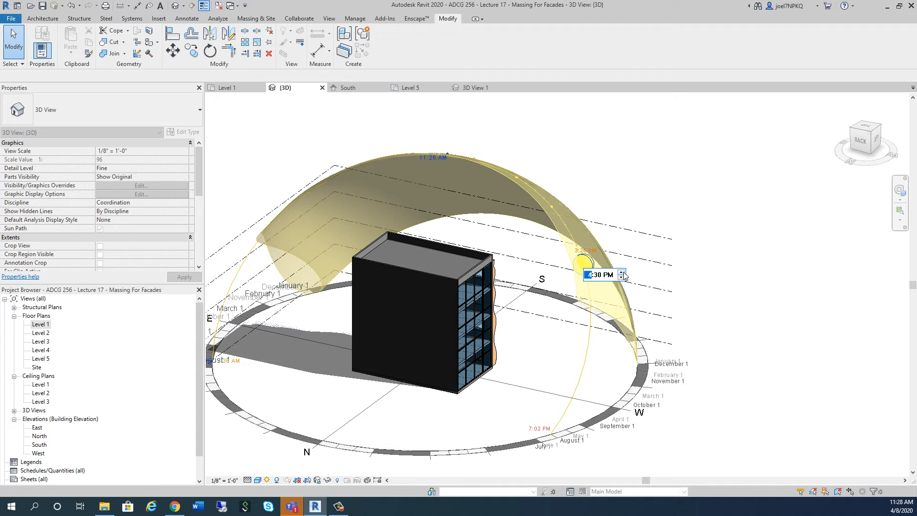
left_click(604, 349)
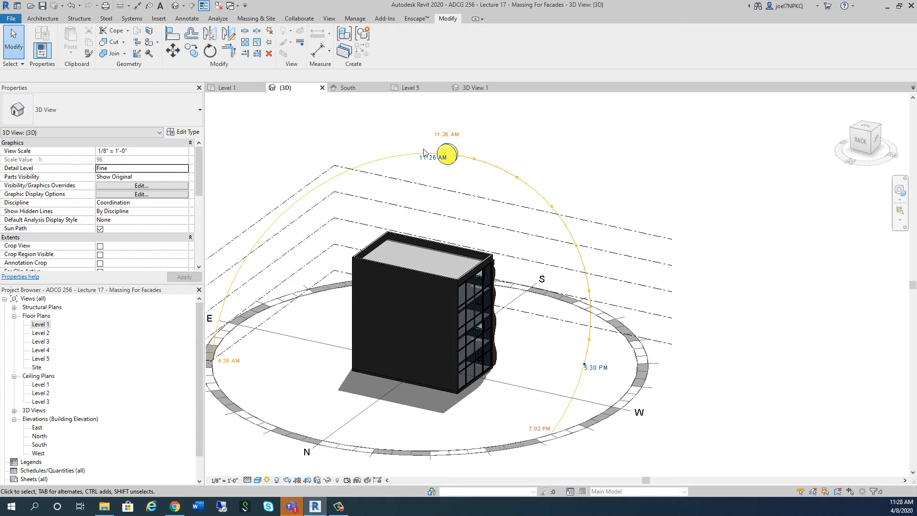
Step: Set the solar study's start time to 5:30 PM in the sun settings and apply it
left_click(266, 480)
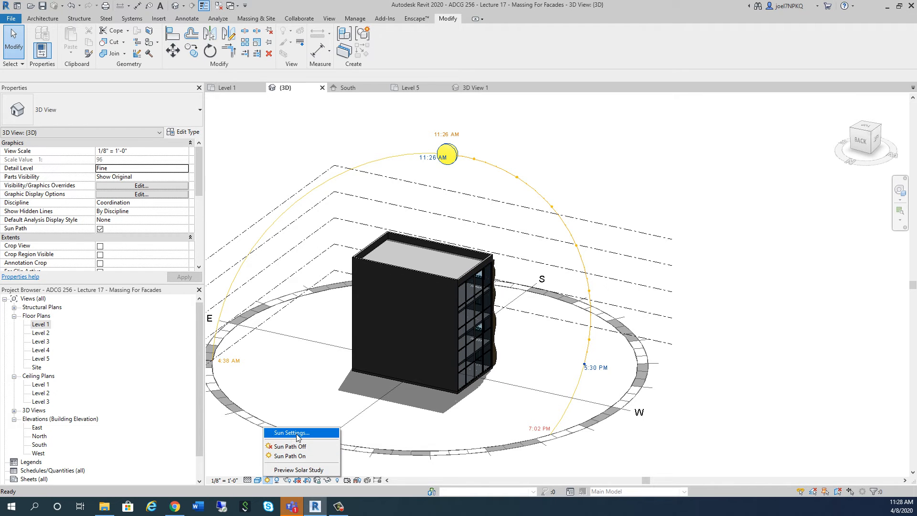
left_click(315, 435)
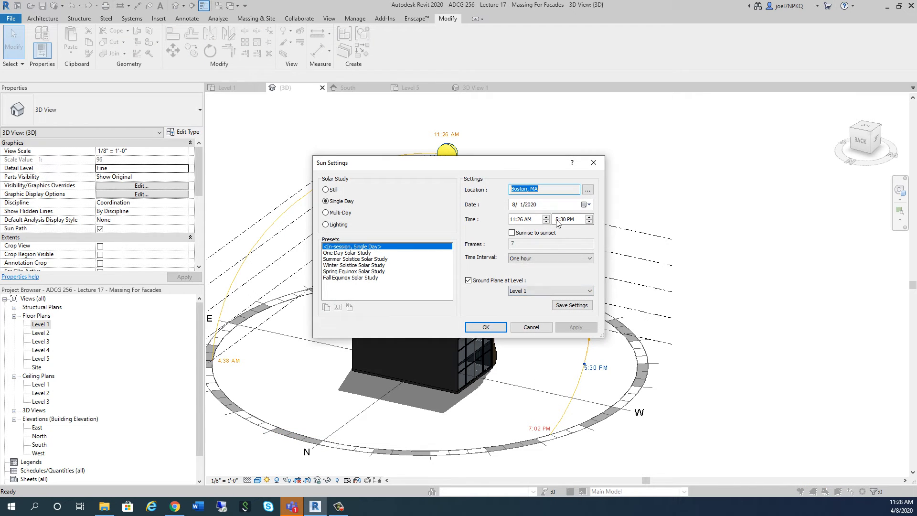
left_click(516, 220)
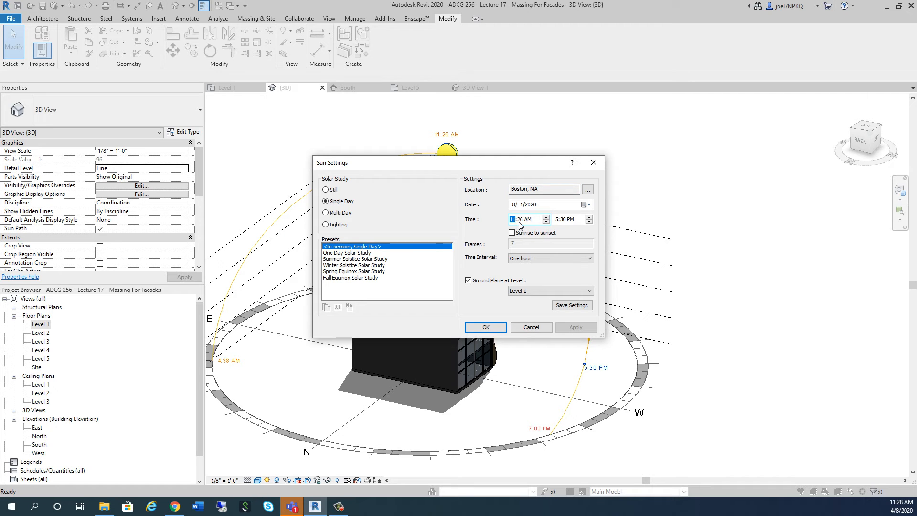
type("5")
left_click(530, 221)
left_click(547, 217)
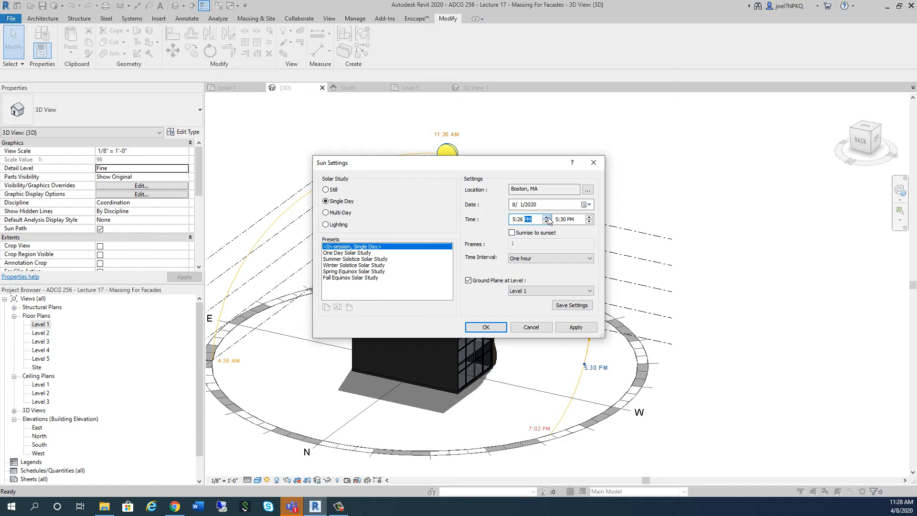
left_click(520, 221)
left_click(576, 327)
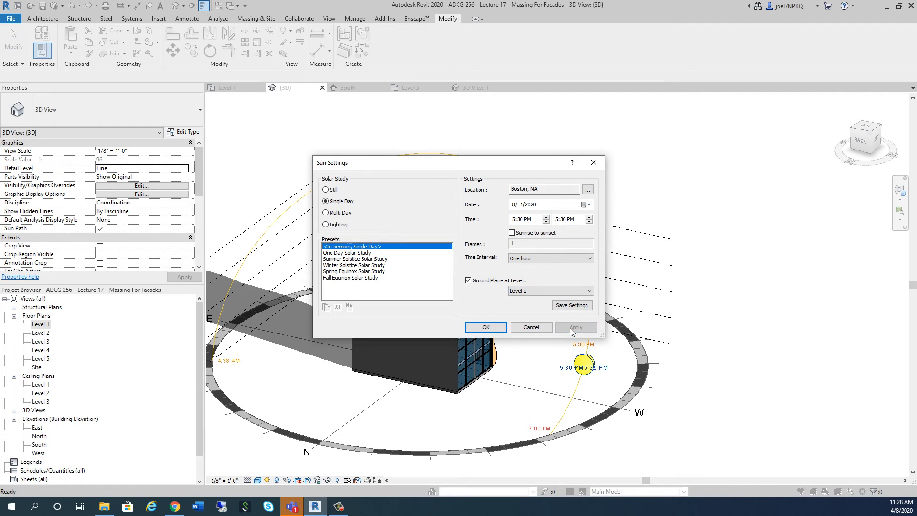
left_click(486, 327)
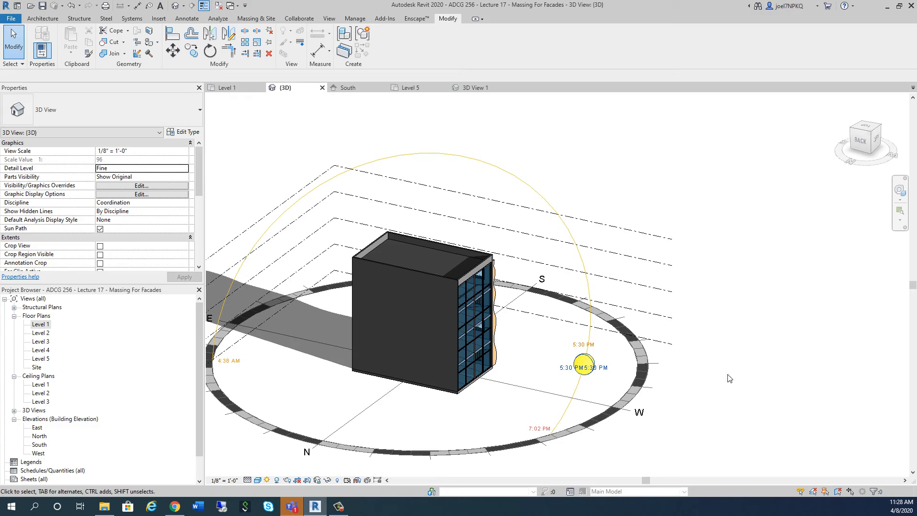
Step: Examine the late-afternoon shadows on the wavy fin facade, its openings and the curtain wall side
middle_click_drag(730, 379, 416, 395, "shift")
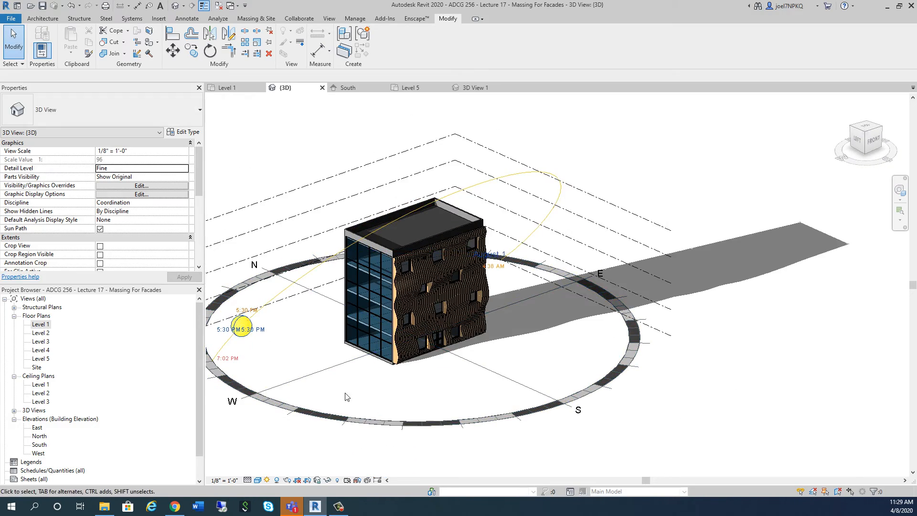
scroll(337, 333, "up", 3)
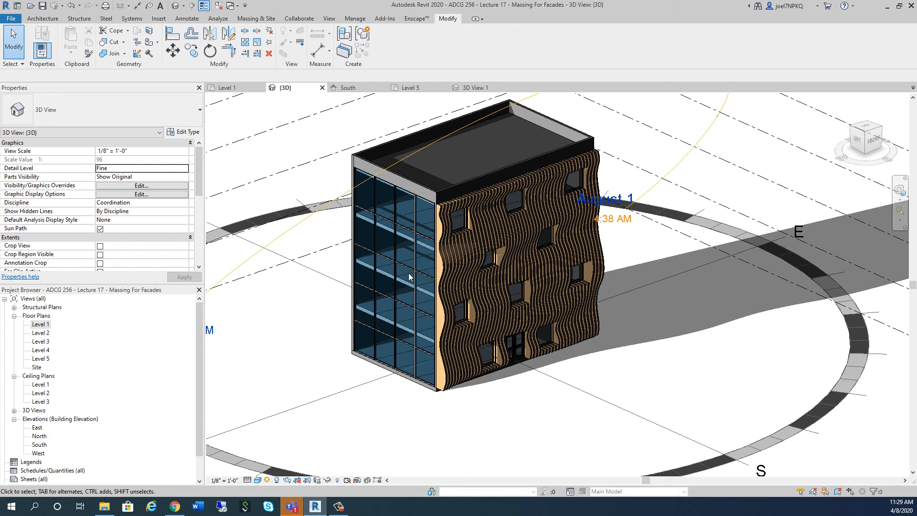
scroll(420, 392, "down", 1)
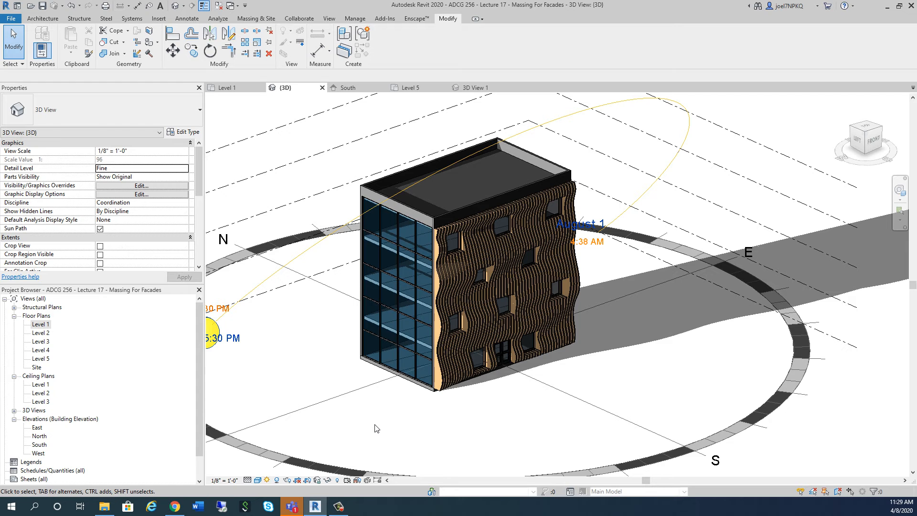
scroll(401, 429, "down", 1)
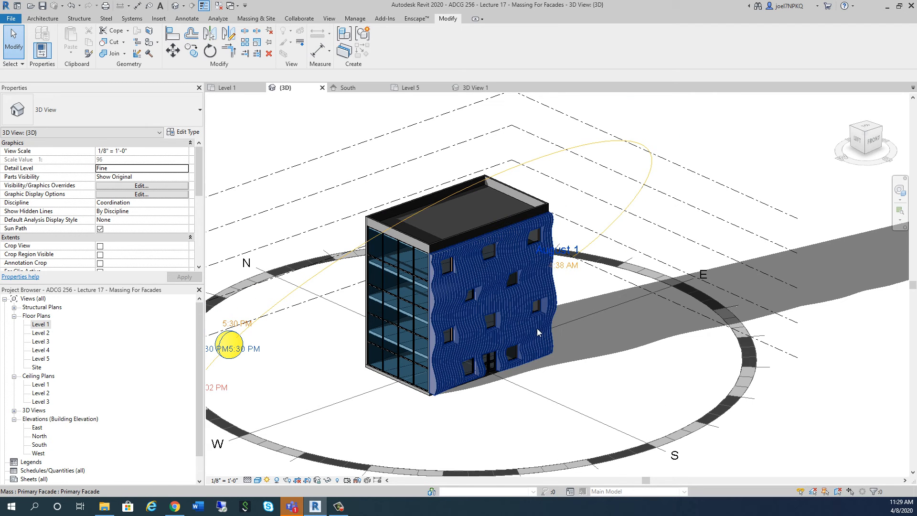
Step: Deselect the wavy facade mass and turn off the sun path and shadows in the 3D view
left_click(501, 426)
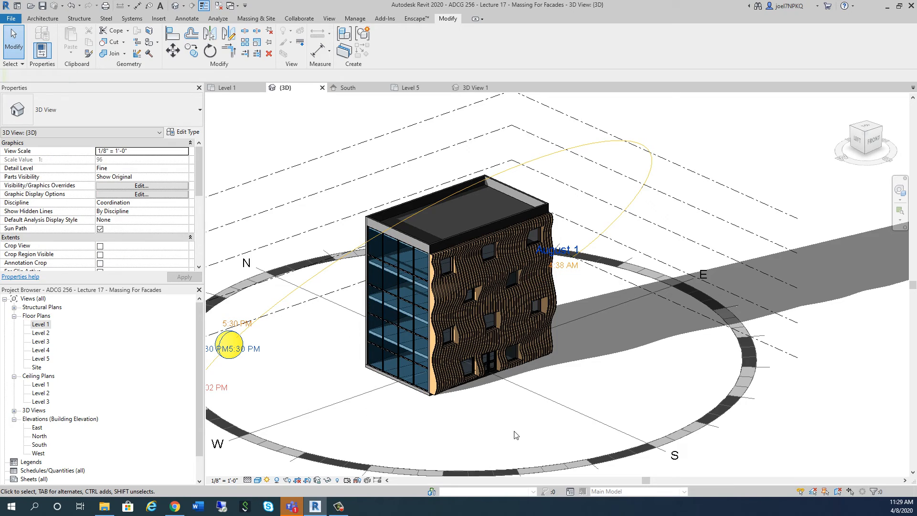
middle_click_drag(553, 436, 497, 383, "shift")
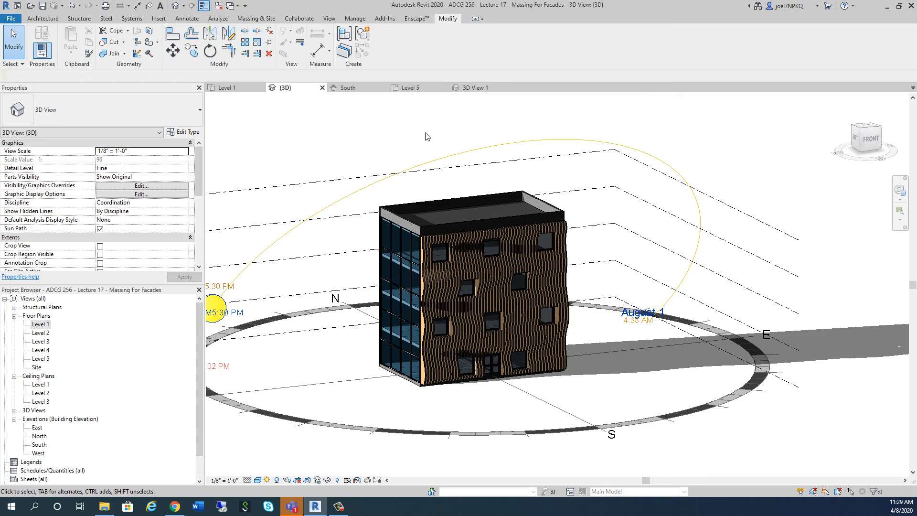
middle_click_drag(663, 411, 616, 396, "shift")
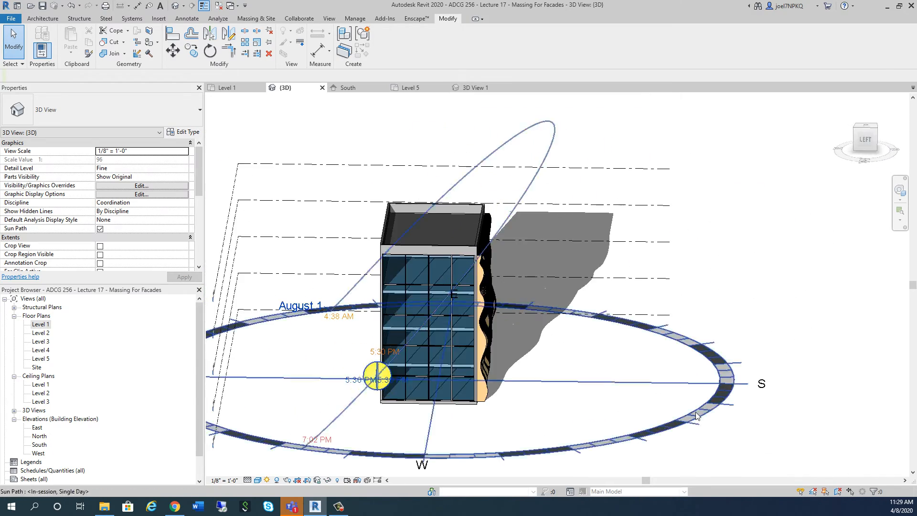
left_click(267, 480)
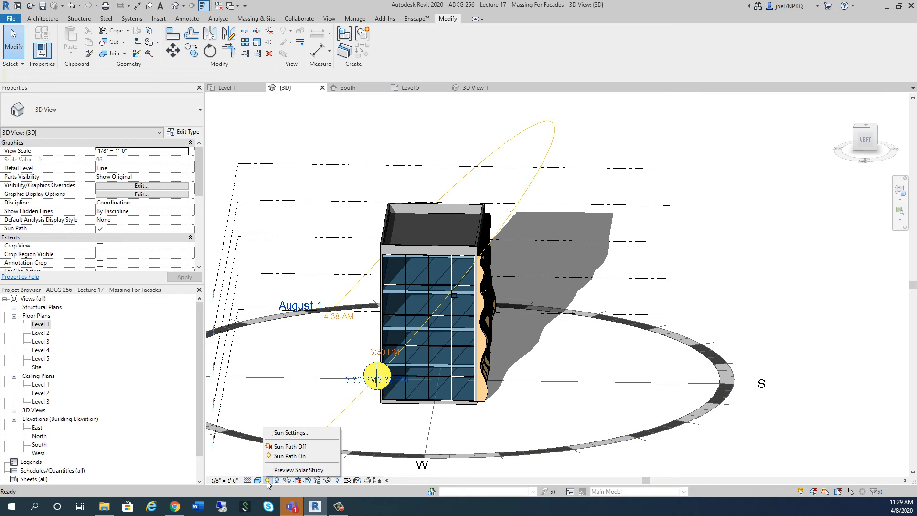
left_click(290, 446)
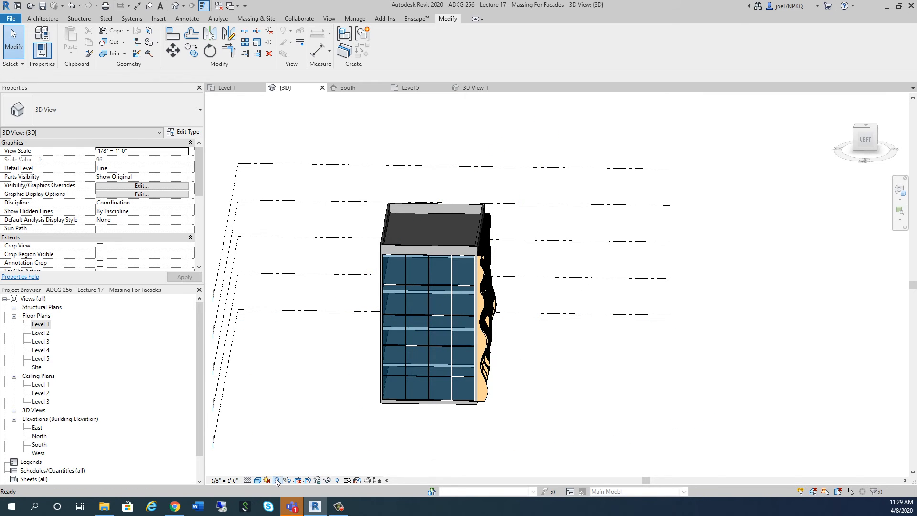
Step: Set the 3D view's visual style to Hidden Line and inspect the fin facade and its openings
mouse_move(465, 459)
middle_mouse_down("shift")
mouse_move(463, 438)
mouse_move(360, 419)
middle_mouse_up("shift")
middle_click_drag(686, 418, 606, 461, "shift")
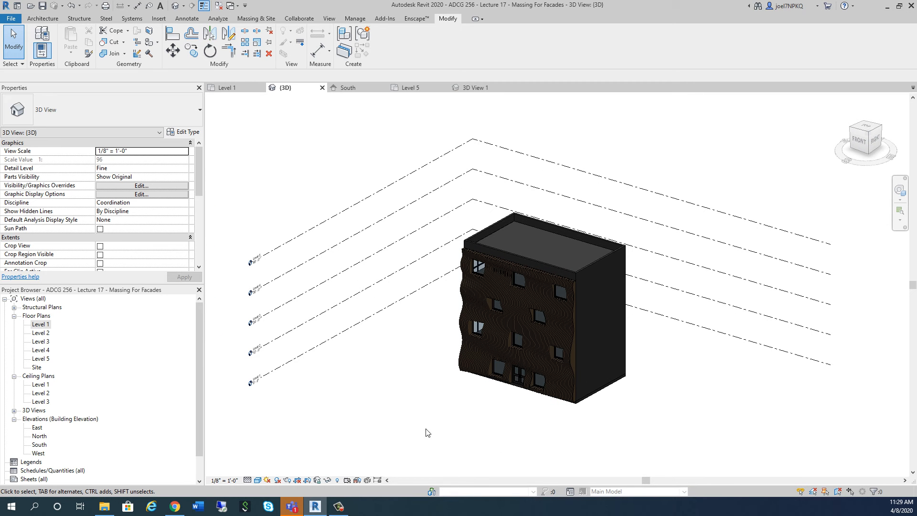
left_click(258, 480)
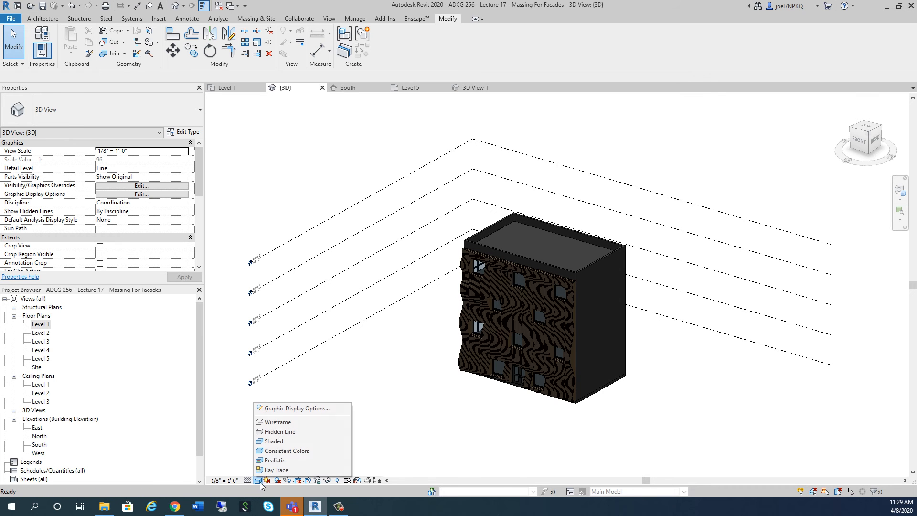
left_click(275, 432)
middle_click_drag(446, 462, 577, 402, "shift")
scroll(461, 419, "up", 4)
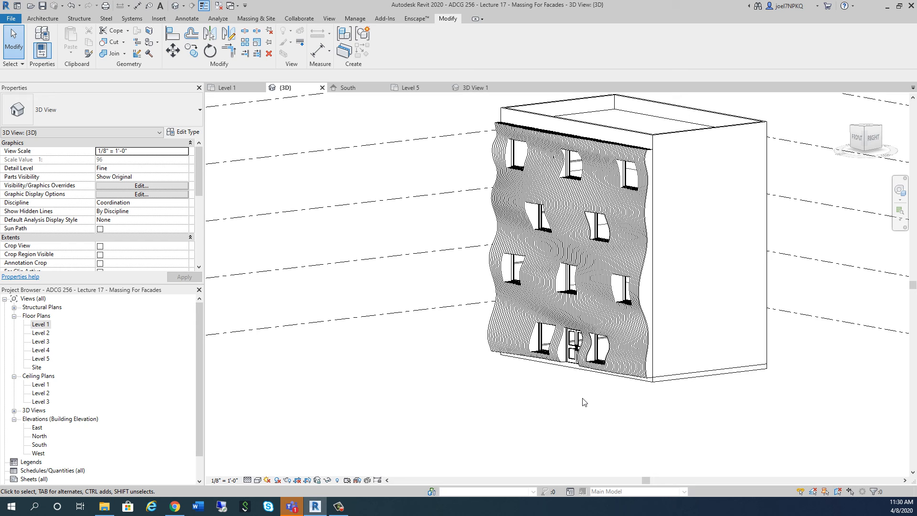
middle_click_drag(494, 397, 667, 371, "shift")
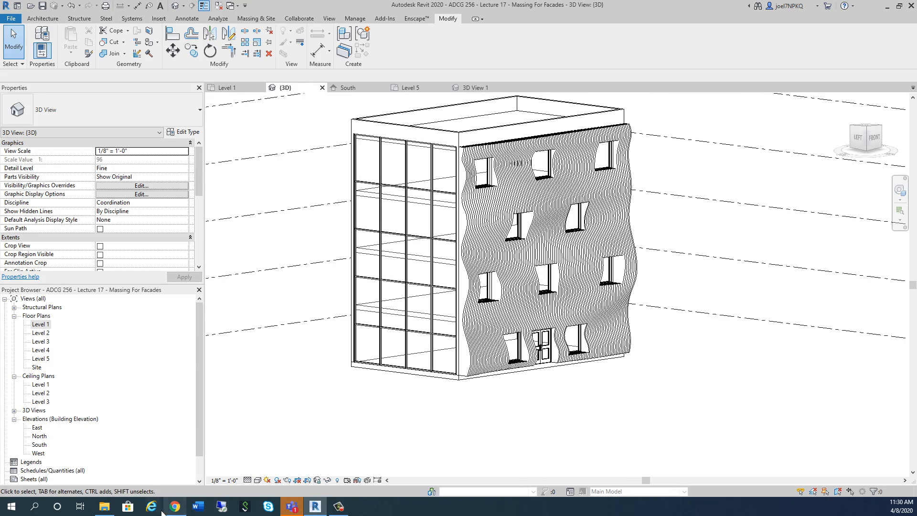
Step: Switch to Blackboard in Chrome, download the "Lecture 17 - Exercise Model - Facades" file and return to its content folder
left_click(175, 506)
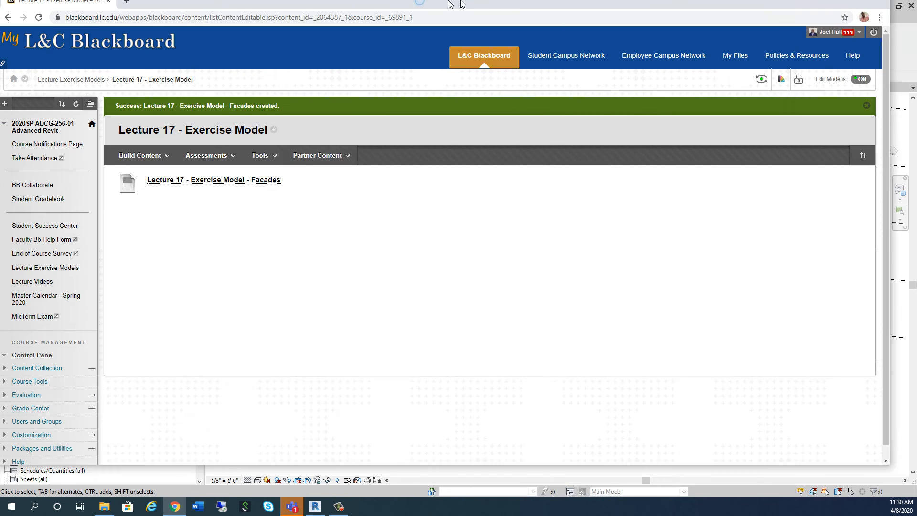
left_click(220, 189)
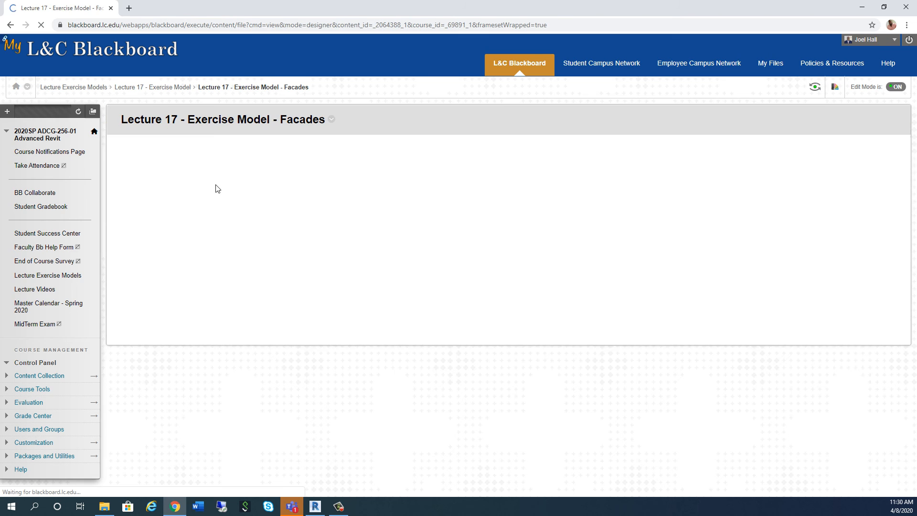
left_click(10, 25)
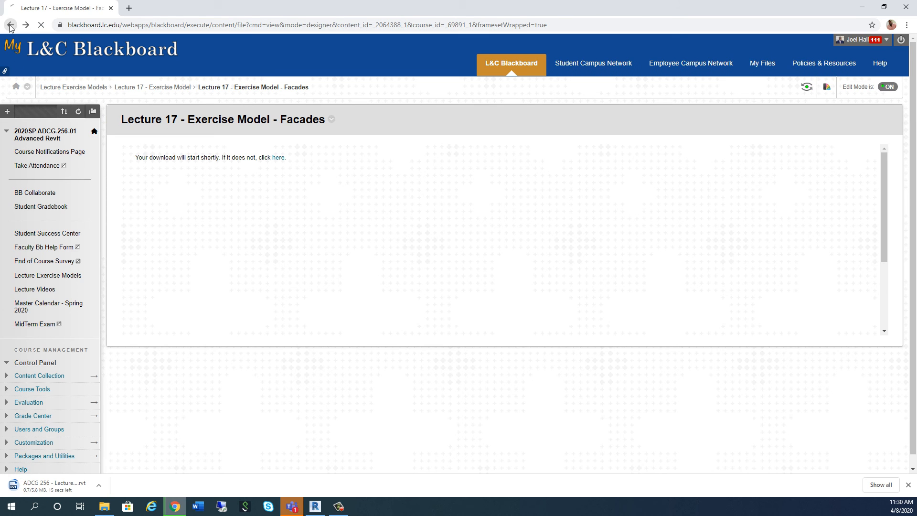
Step: Start a new assignment in the Lecture 17 folder and name it "Lecture 17 - Exercise Model Submittal"
left_click(190, 148)
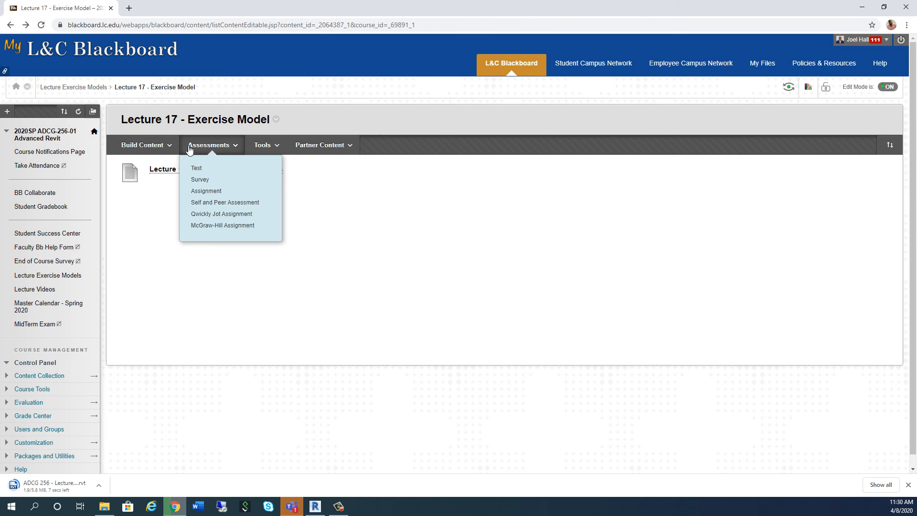
left_click(217, 192)
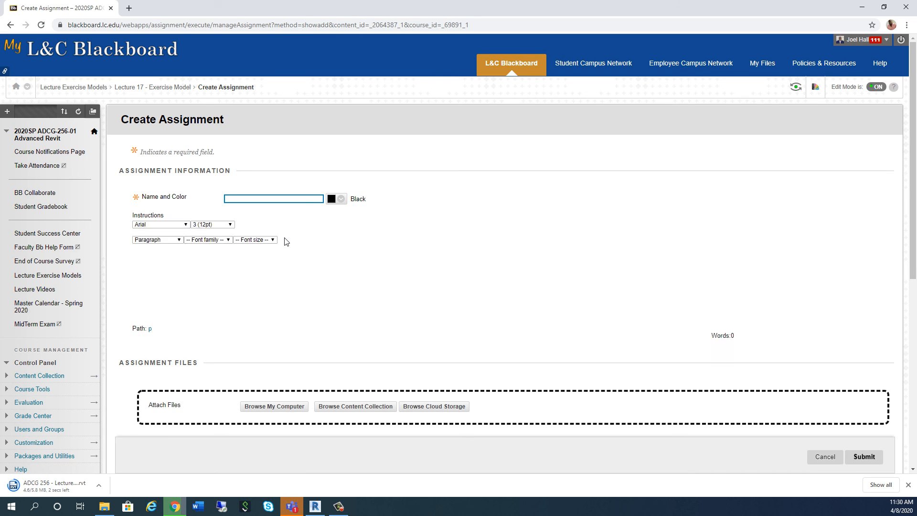
type("Let")
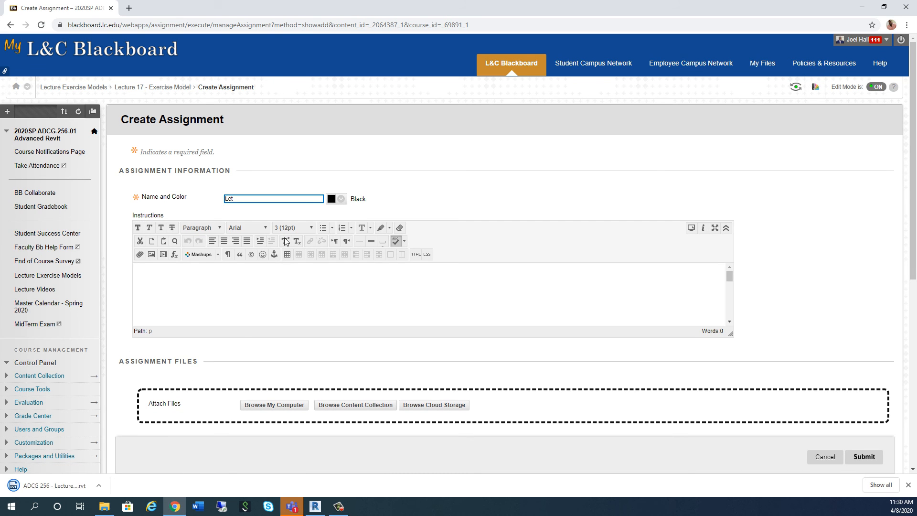
key("BackSpace")
left_click(285, 237)
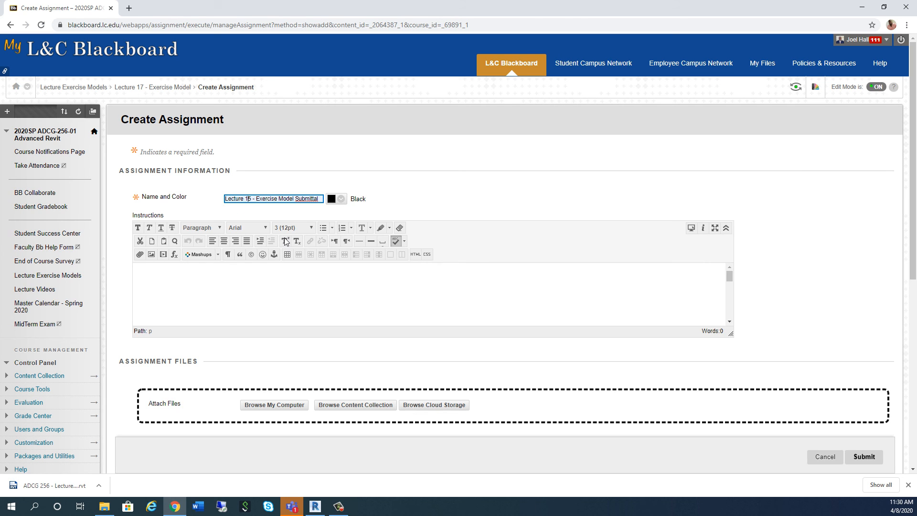
key("Delete")
type("7")
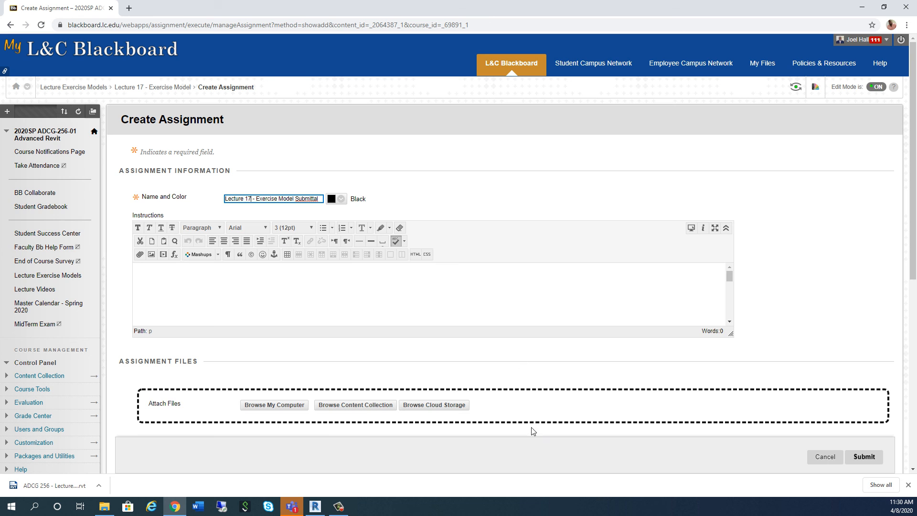
Step: Set the assignment's due date to 04/27/2020 and its possible points to 100, and submit it
scroll(491, 332, "down", 4)
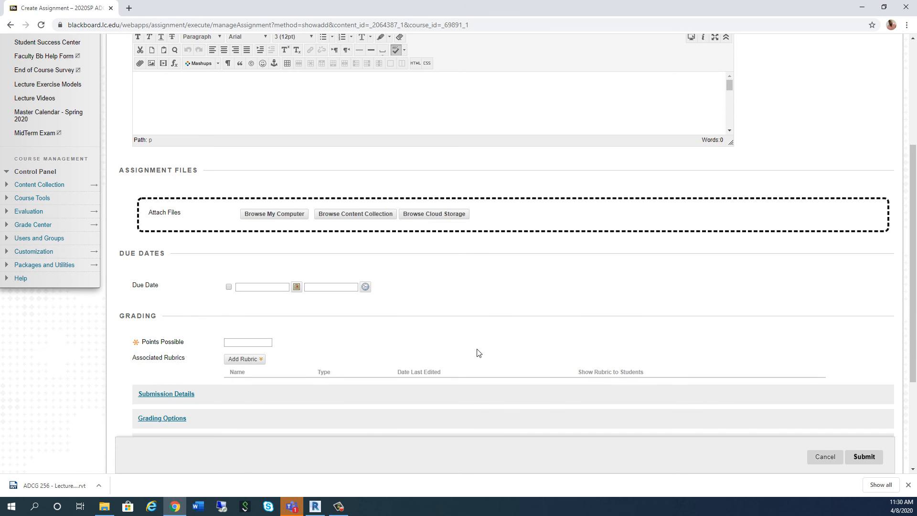
left_click(296, 286)
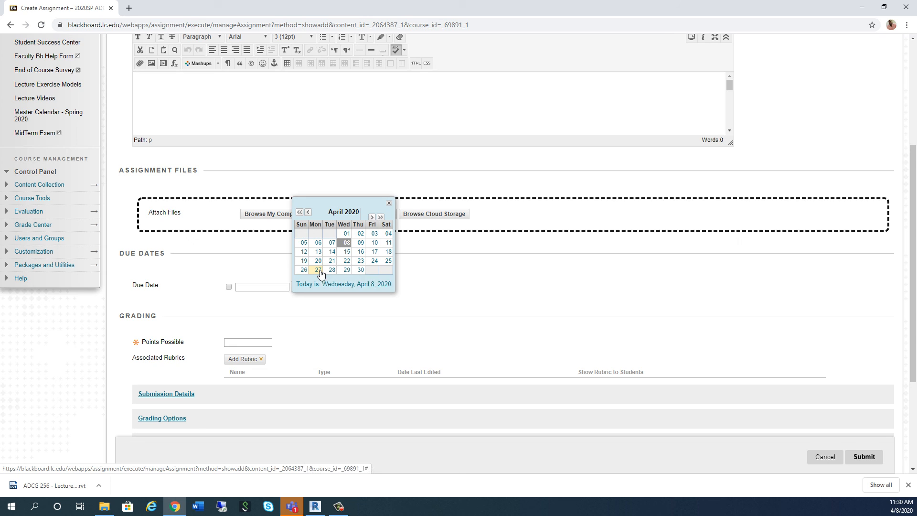
left_click(318, 271)
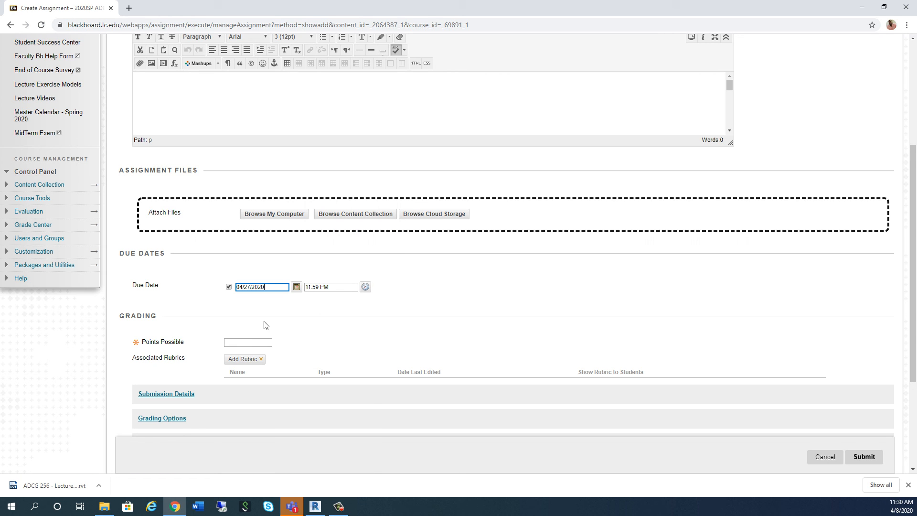
left_click(253, 343)
type("100")
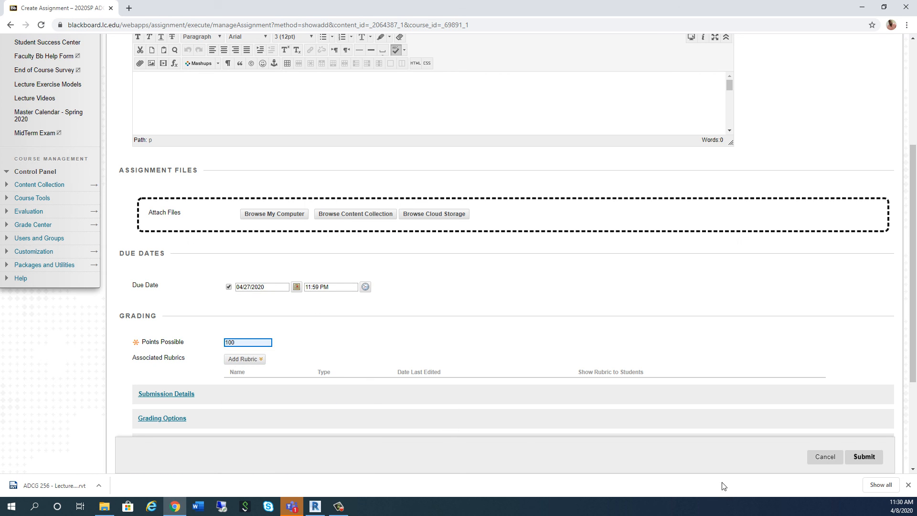
left_click(866, 457)
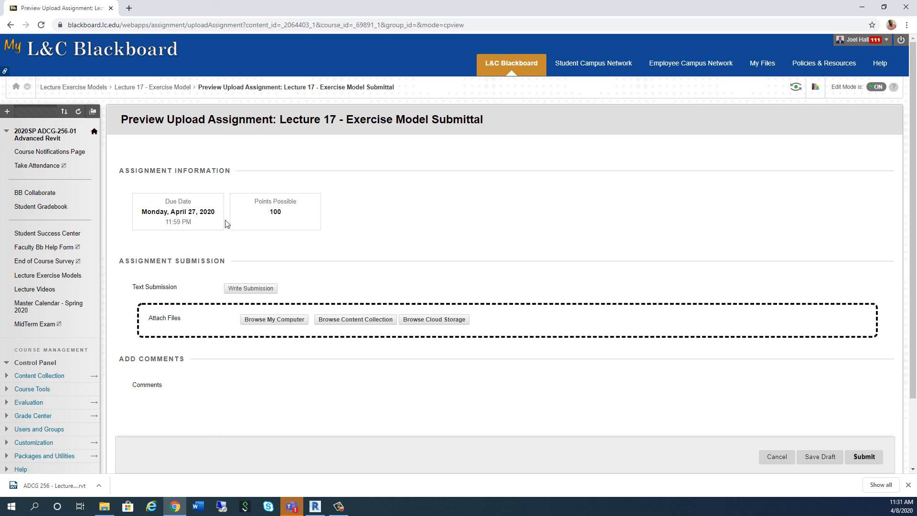
Step: Switch back to Revit and examine the hidden-line fin facade from the solid side wall's corner
left_click(862, 6)
mouse_move(727, 342)
middle_mouse_down("shift")
mouse_move(547, 360)
mouse_move(526, 374)
middle_mouse_up("shift")
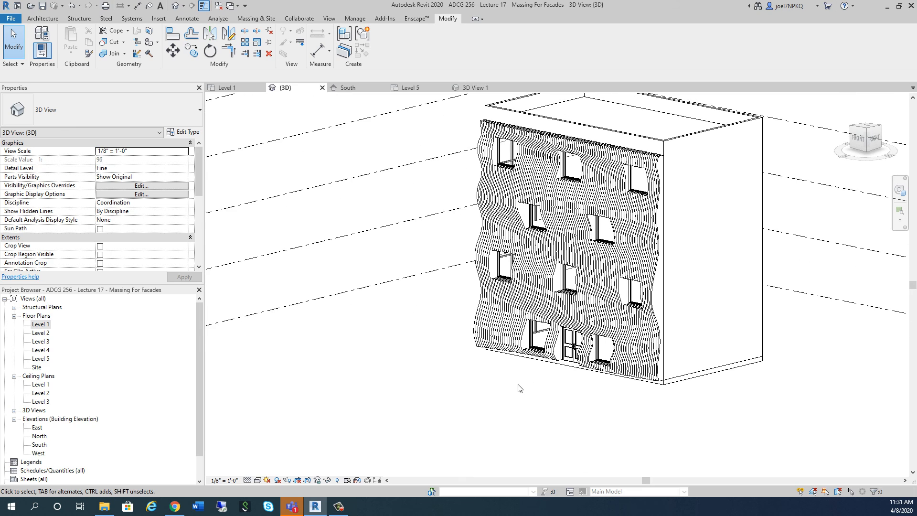